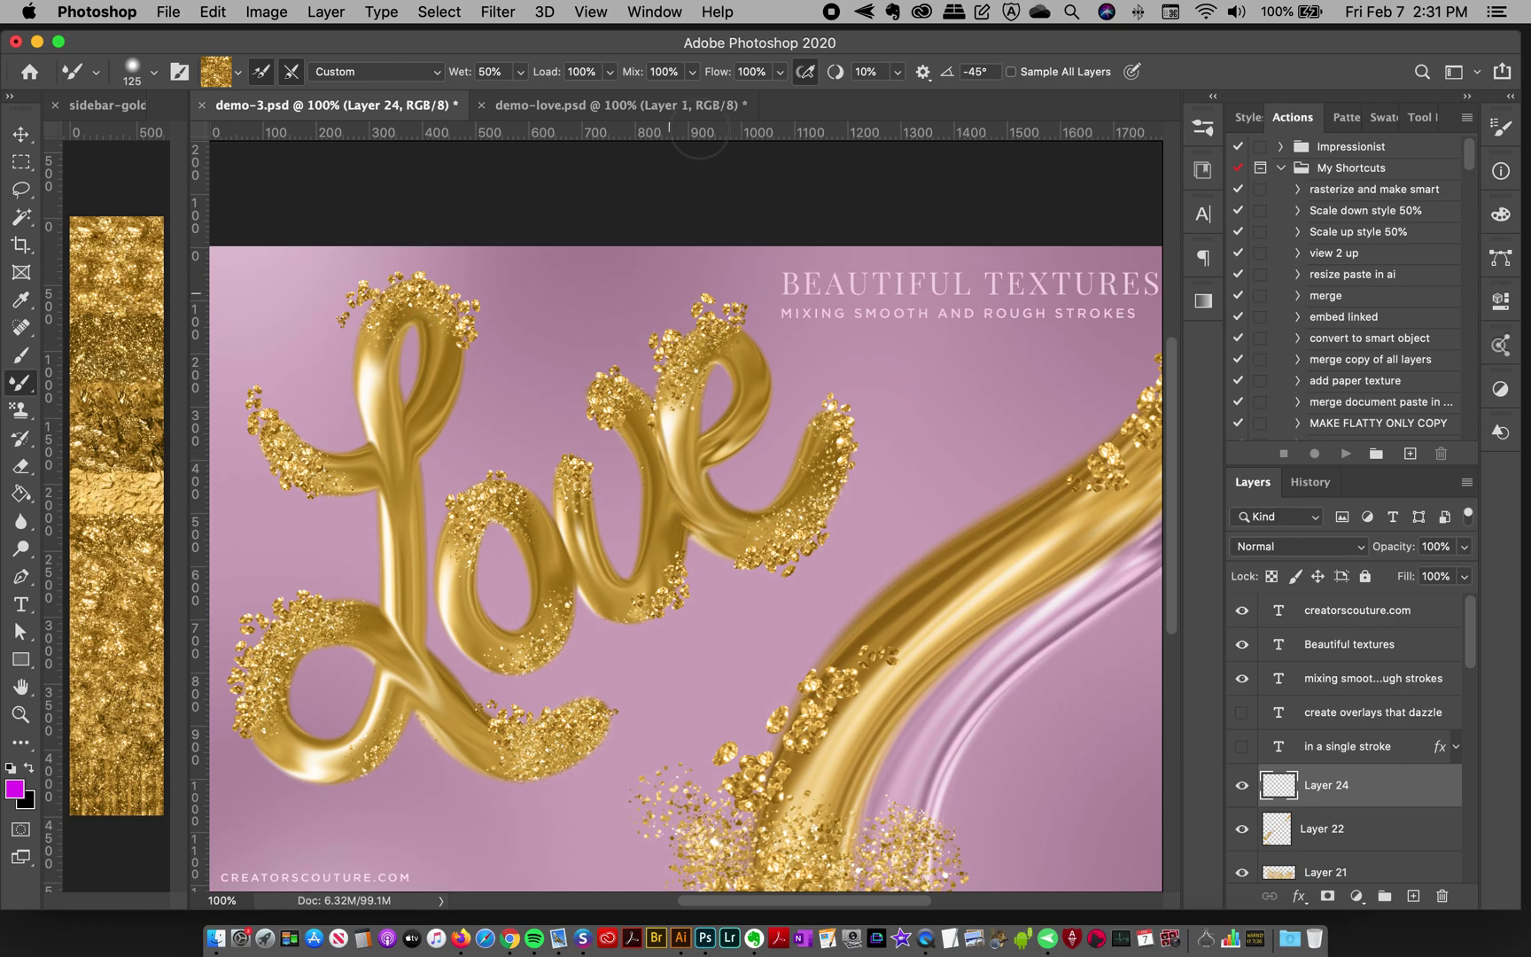
Examine the Wet brush presets, the sidebar-gold texture source and the finished Love lettering in demo-3.psd, ending in demo-love.psd.
left_click(1203, 128)
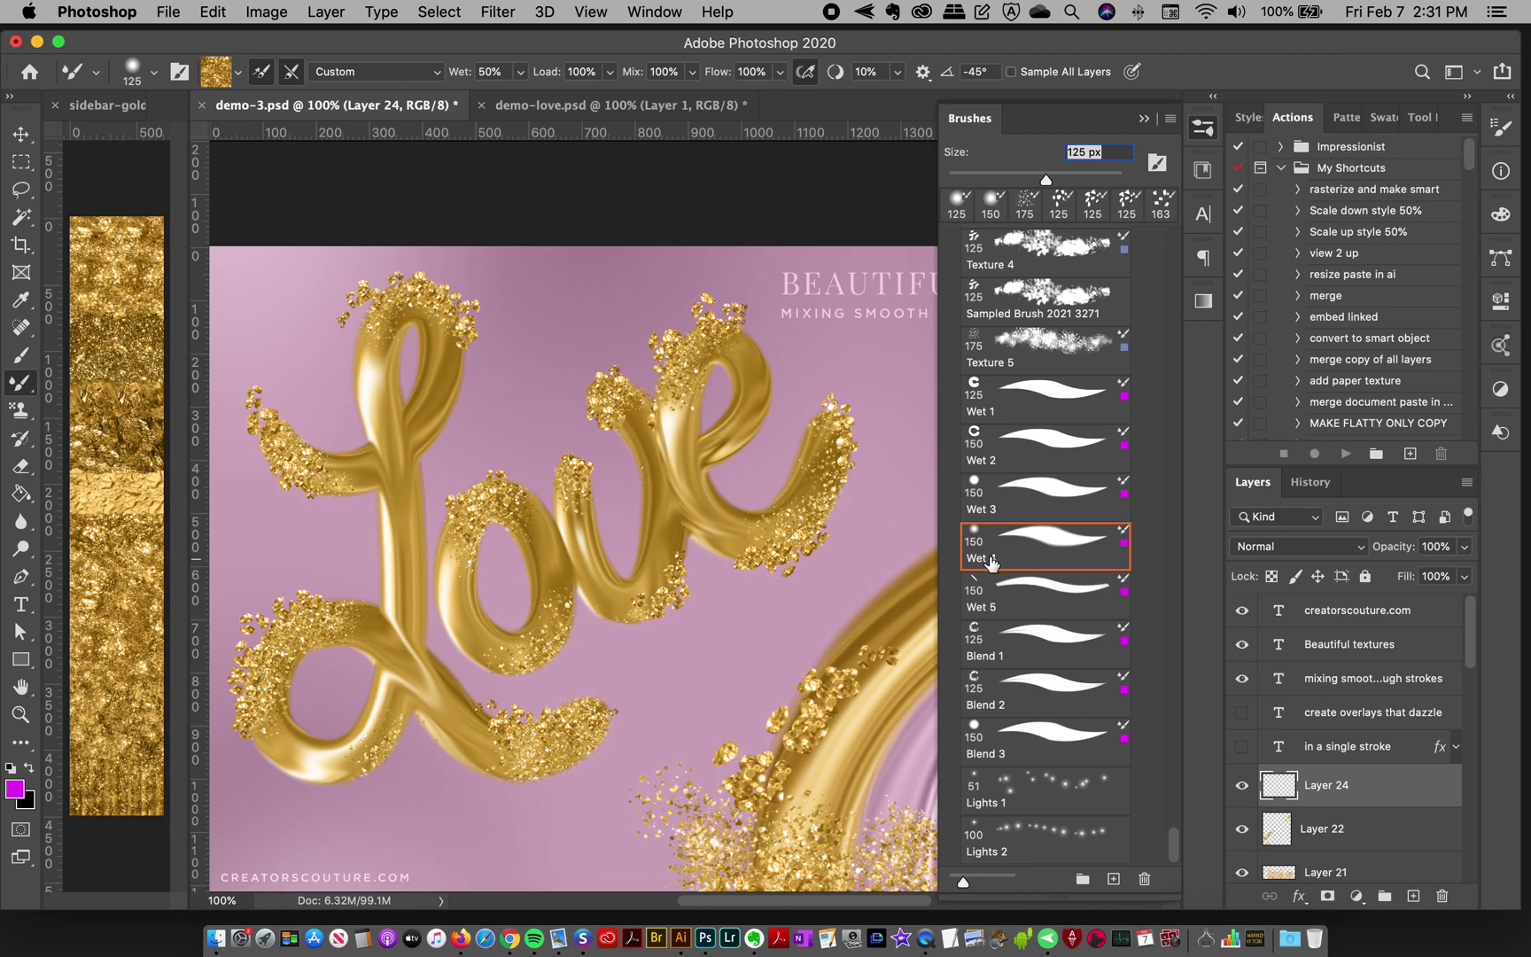
left_click(1201, 131)
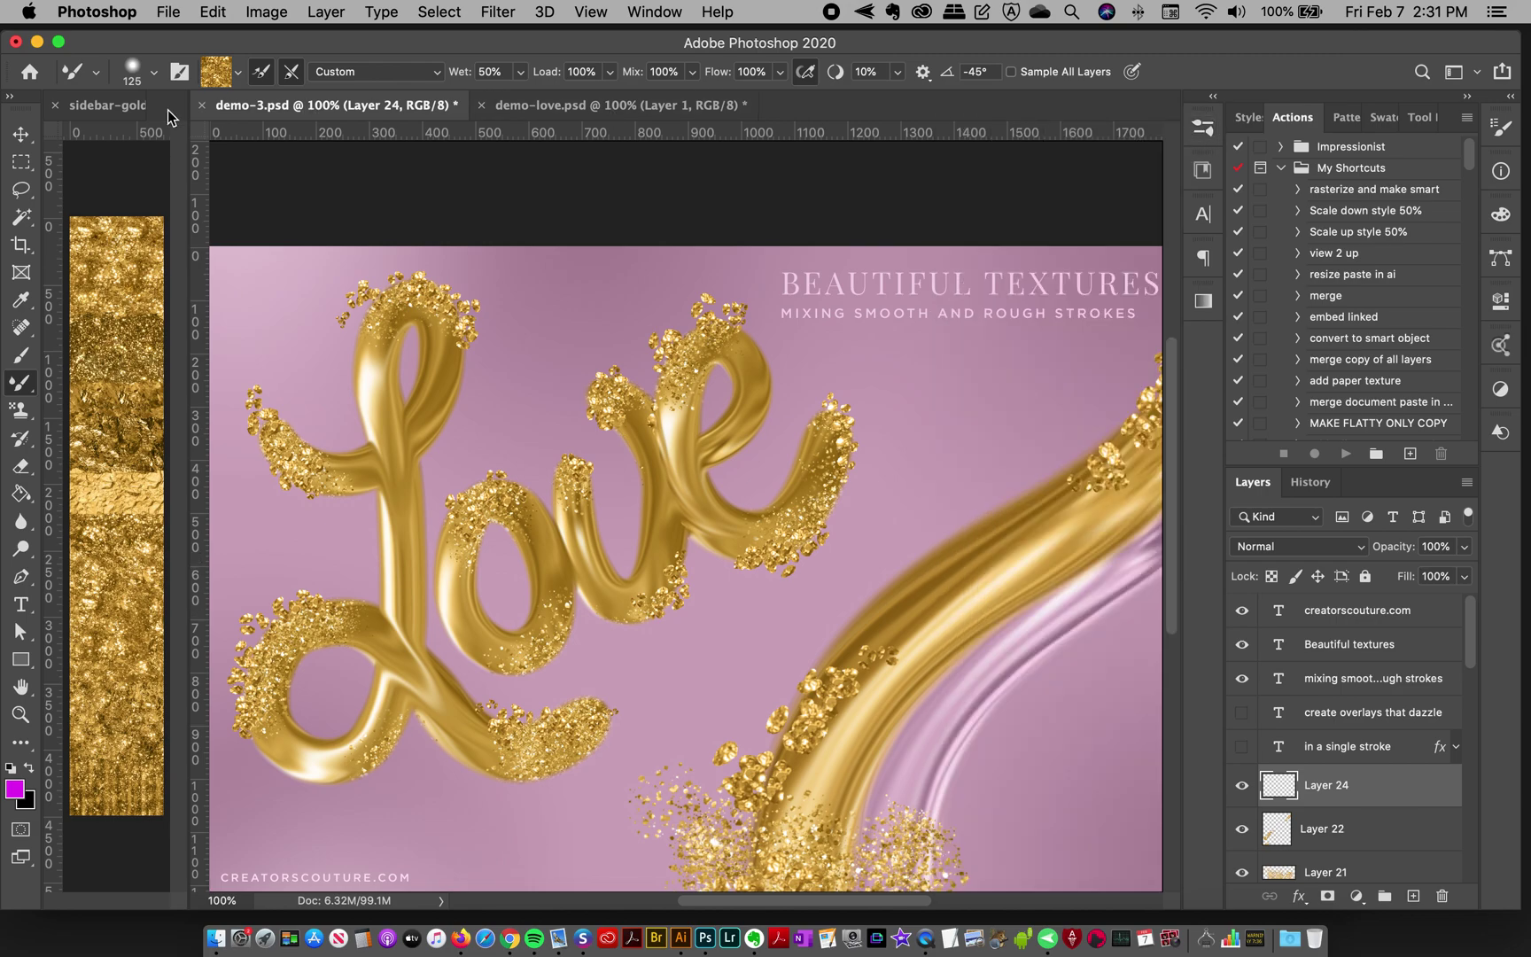
left_click(102, 106)
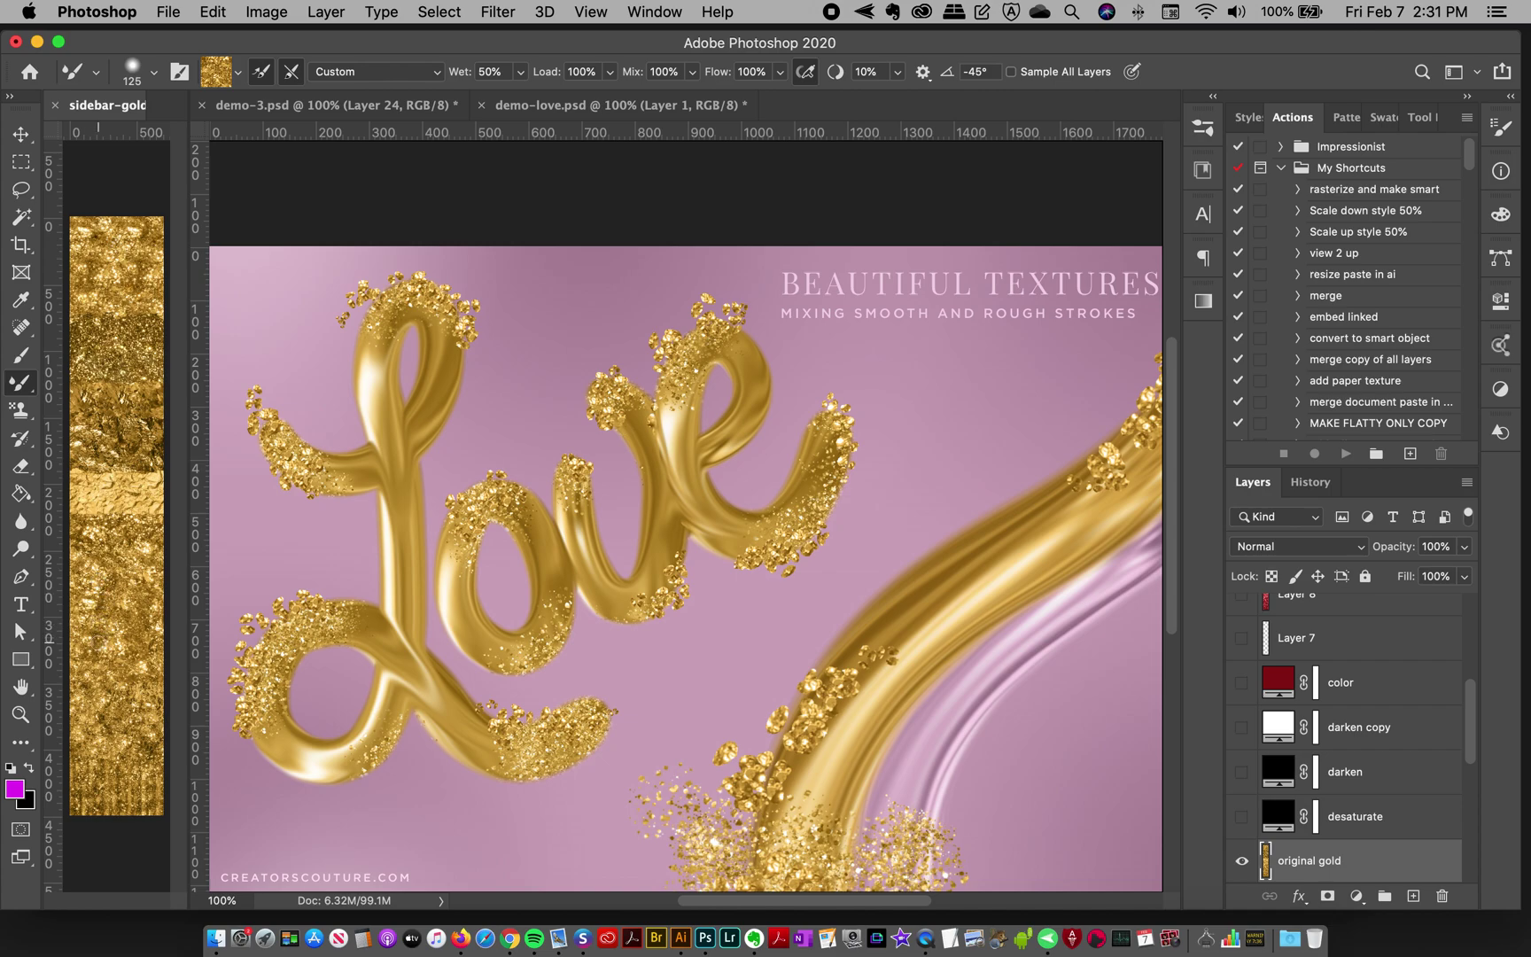
left_click(109, 110)
left_click(542, 104)
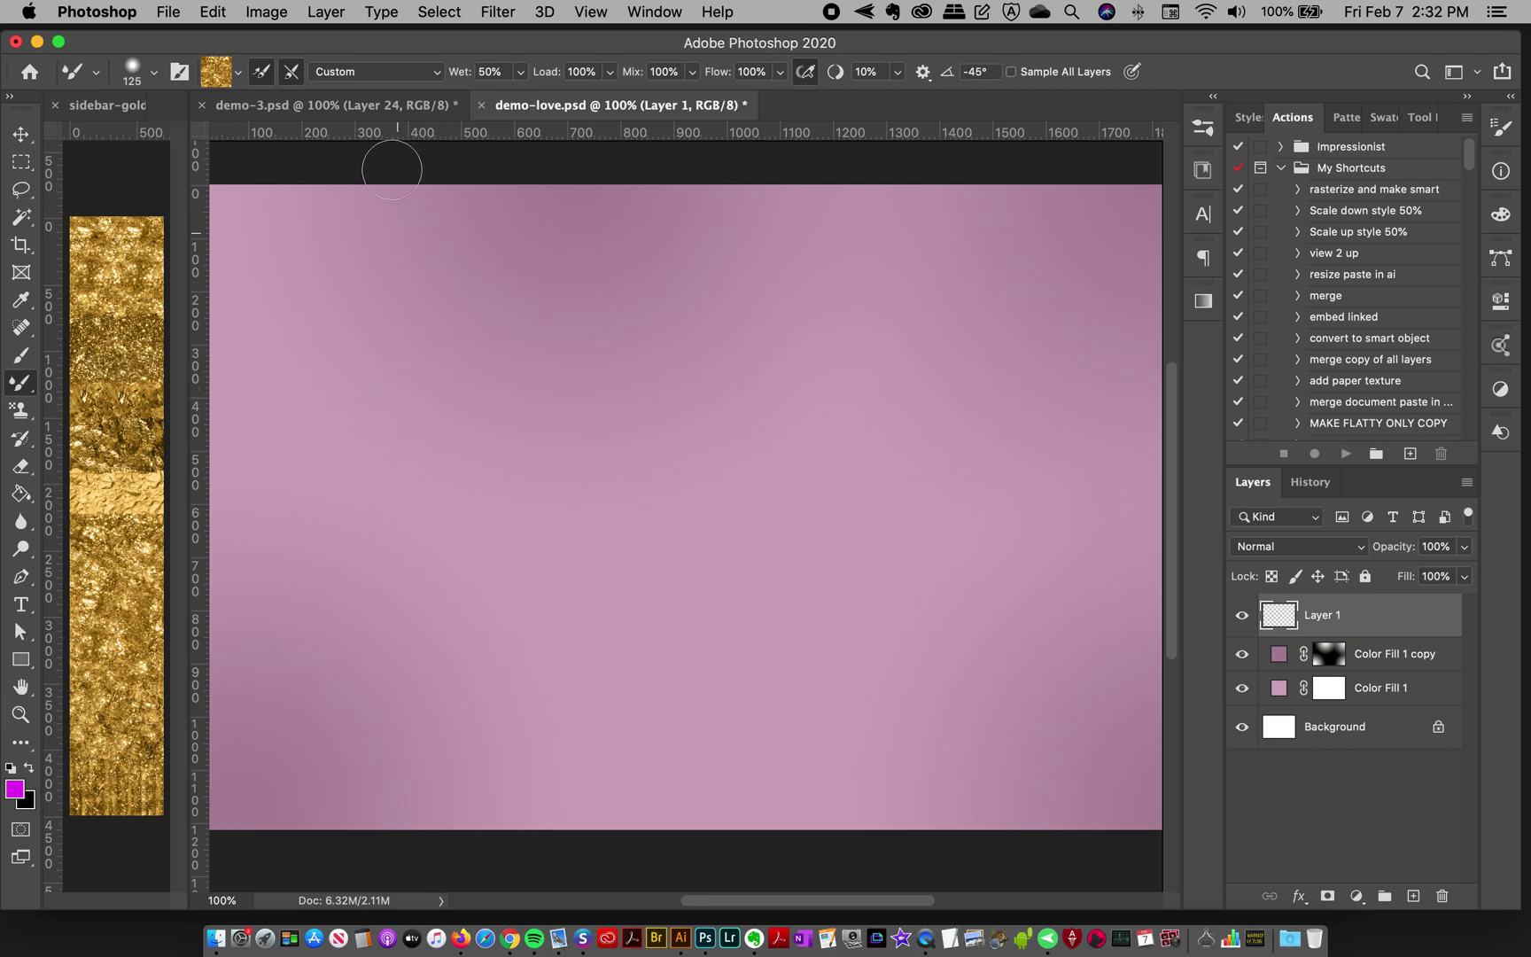
left_click(408, 104)
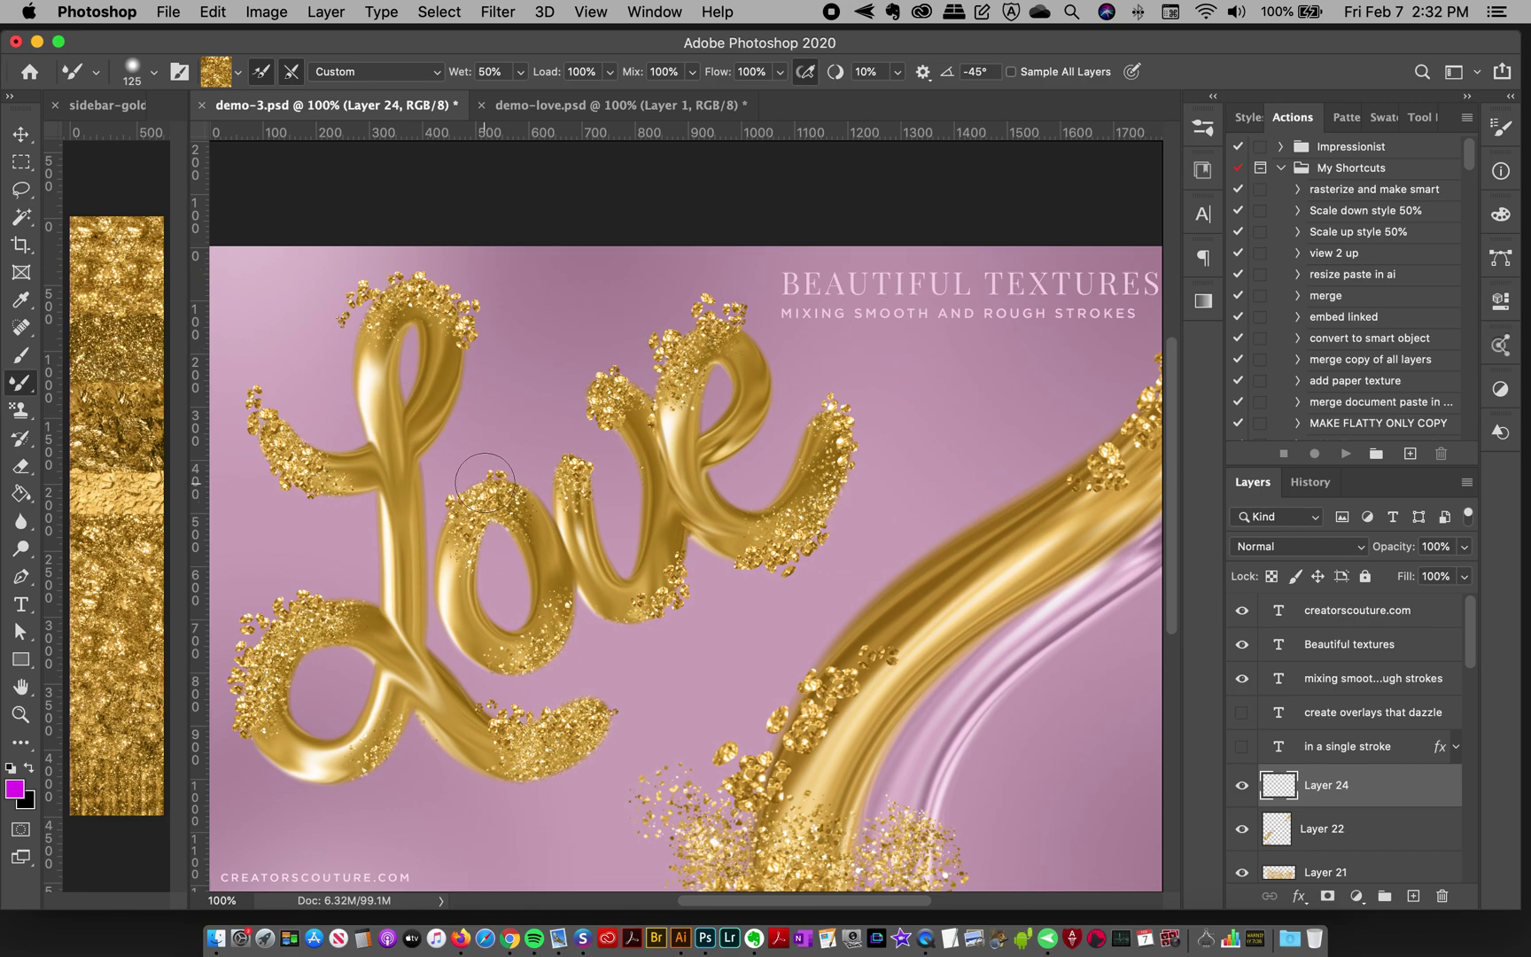
left_click_drag(476, 485, 479, 501)
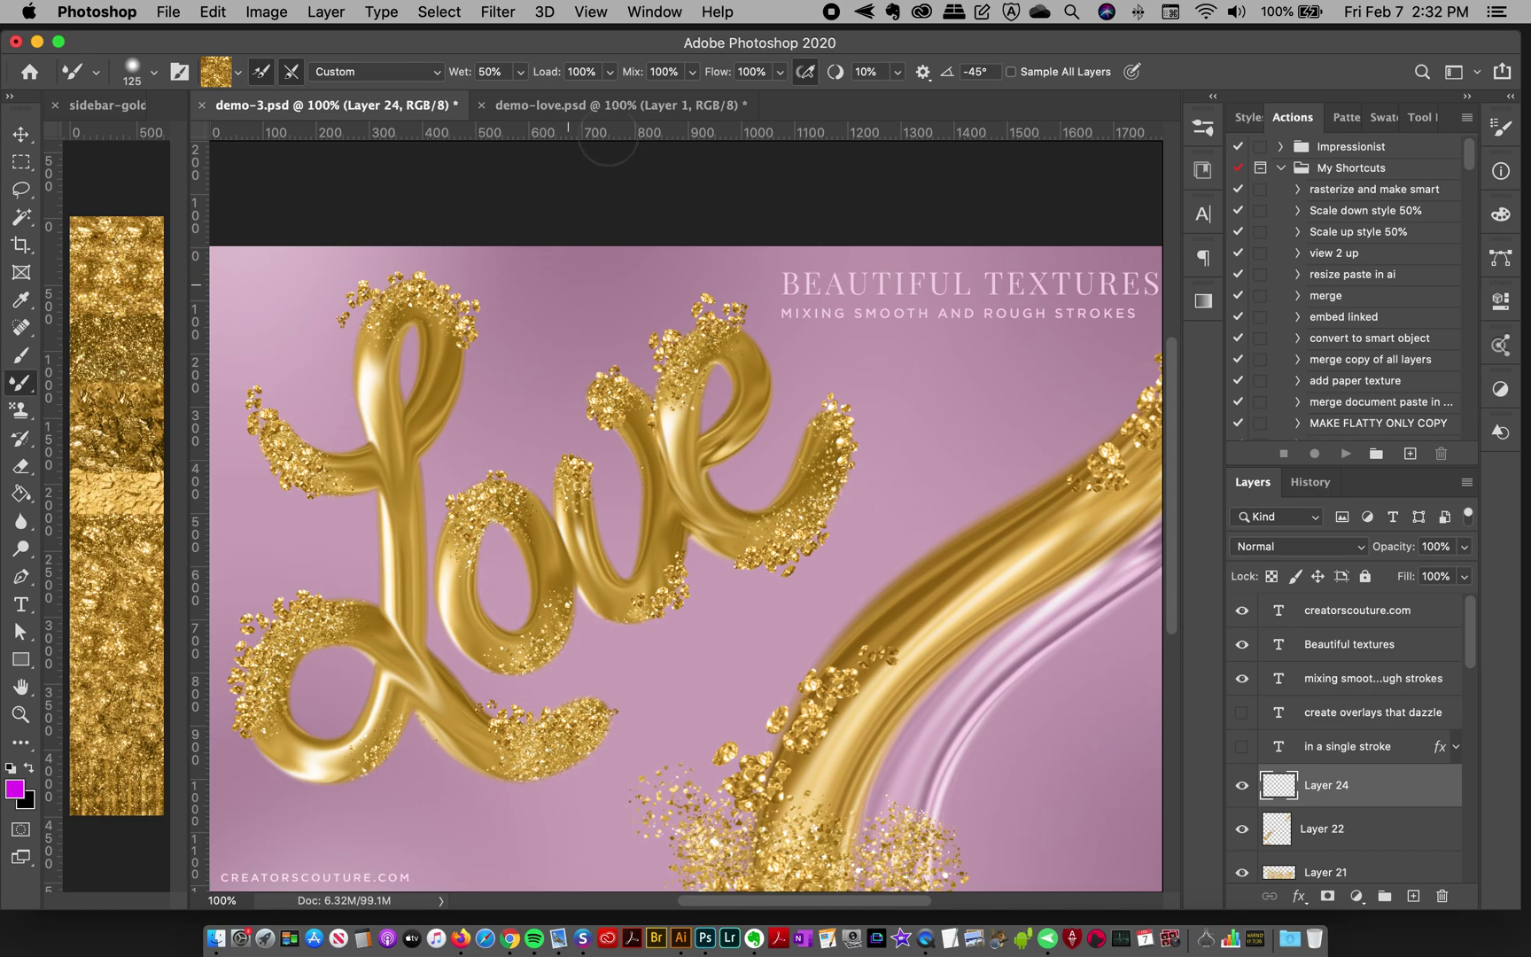
left_click(553, 106)
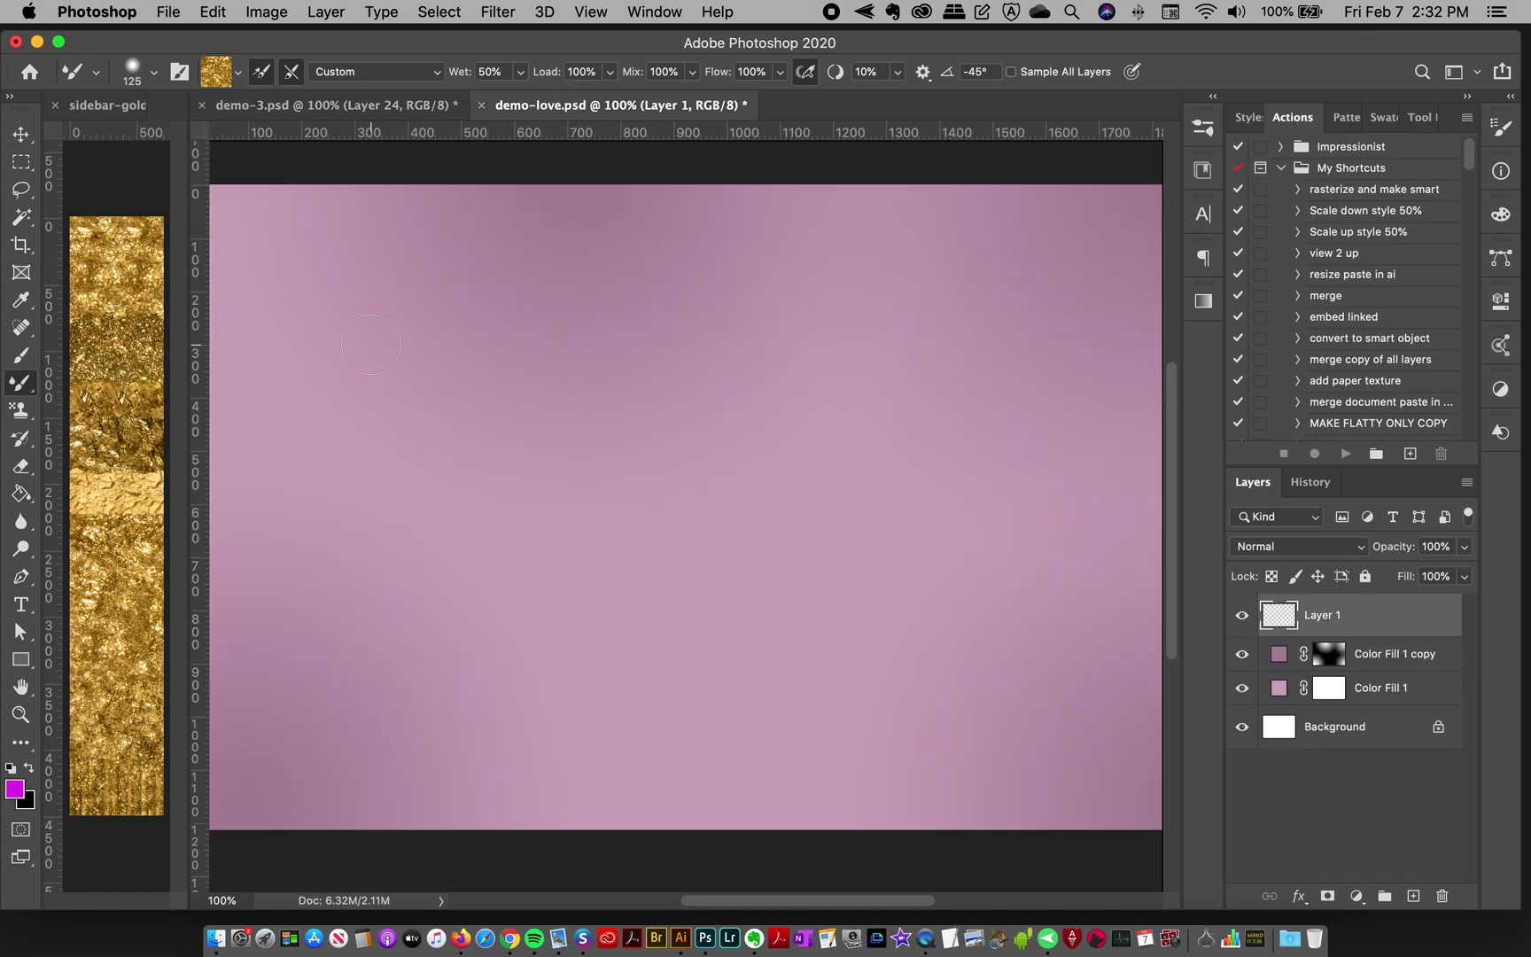
Paint a trial cursive L on Layer 1 with the gold-loaded Mixer Brush at 10% smoothing.
mouse_move(371, 344)
left_mouse_down()
mouse_move(519, 375)
mouse_move(506, 250)
mouse_move(479, 412)
left_mouse_up()
mouse_move(480, 501)
left_mouse_down()
mouse_move(444, 634)
mouse_move(349, 693)
mouse_move(322, 624)
mouse_move(372, 568)
mouse_move(446, 566)
mouse_move(567, 628)
left_mouse_up()
mouse_move(699, 565)
left_mouse_down()
mouse_move(758, 513)
mouse_move(723, 485)
left_mouse_up()
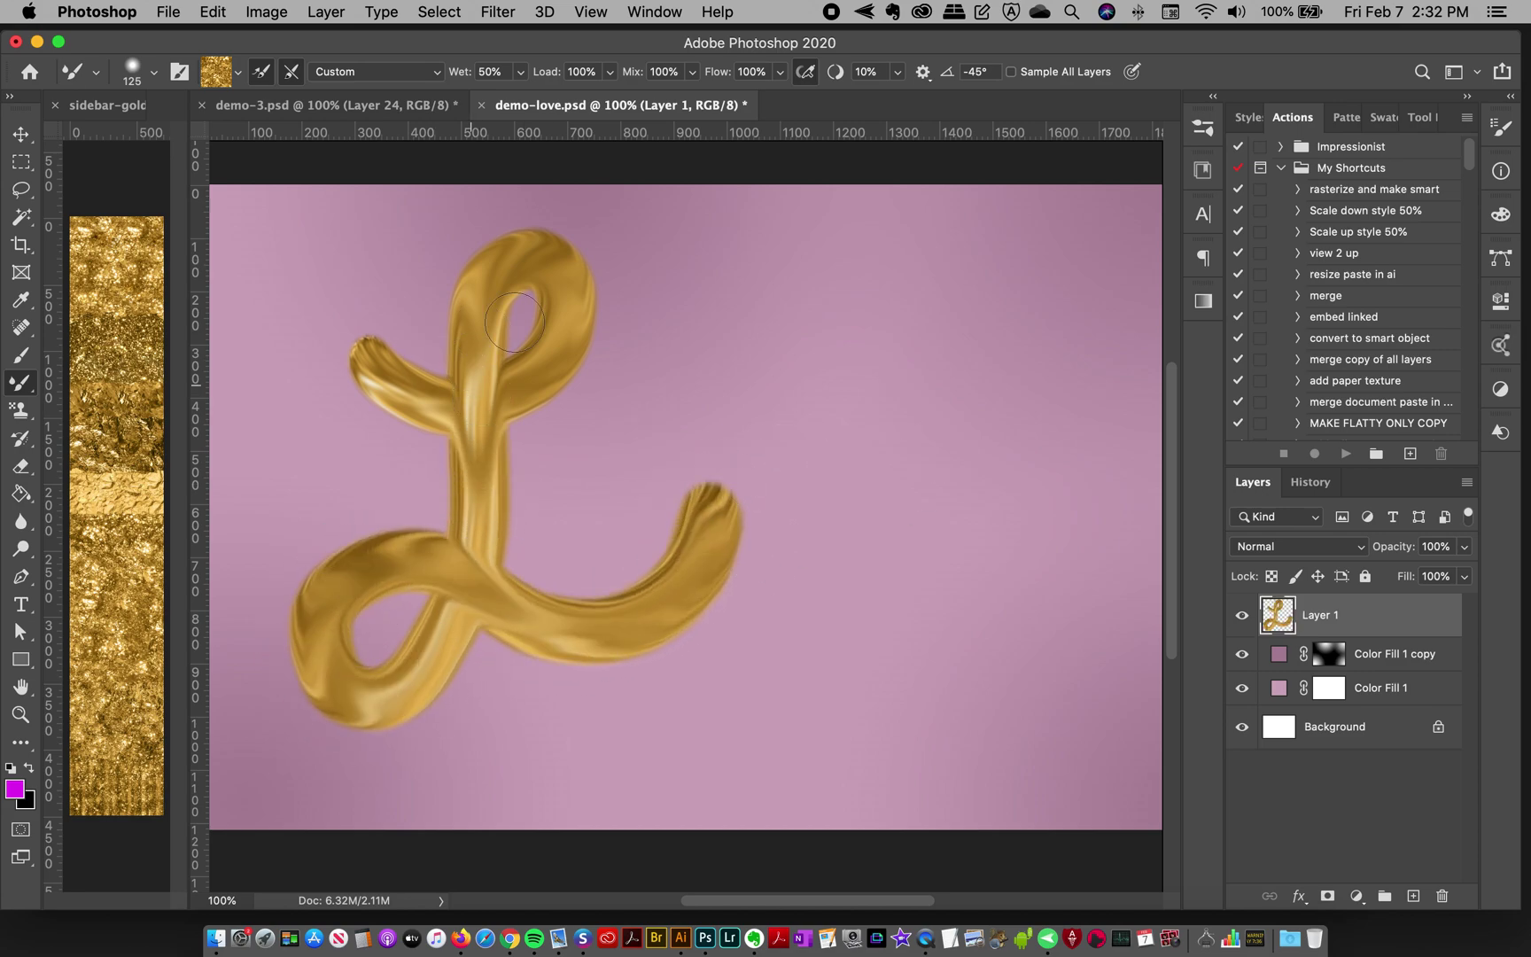
Try a partial second L at 48% smoothing beside the first one, and clear all strokes from Layer 1.
left_click(899, 72)
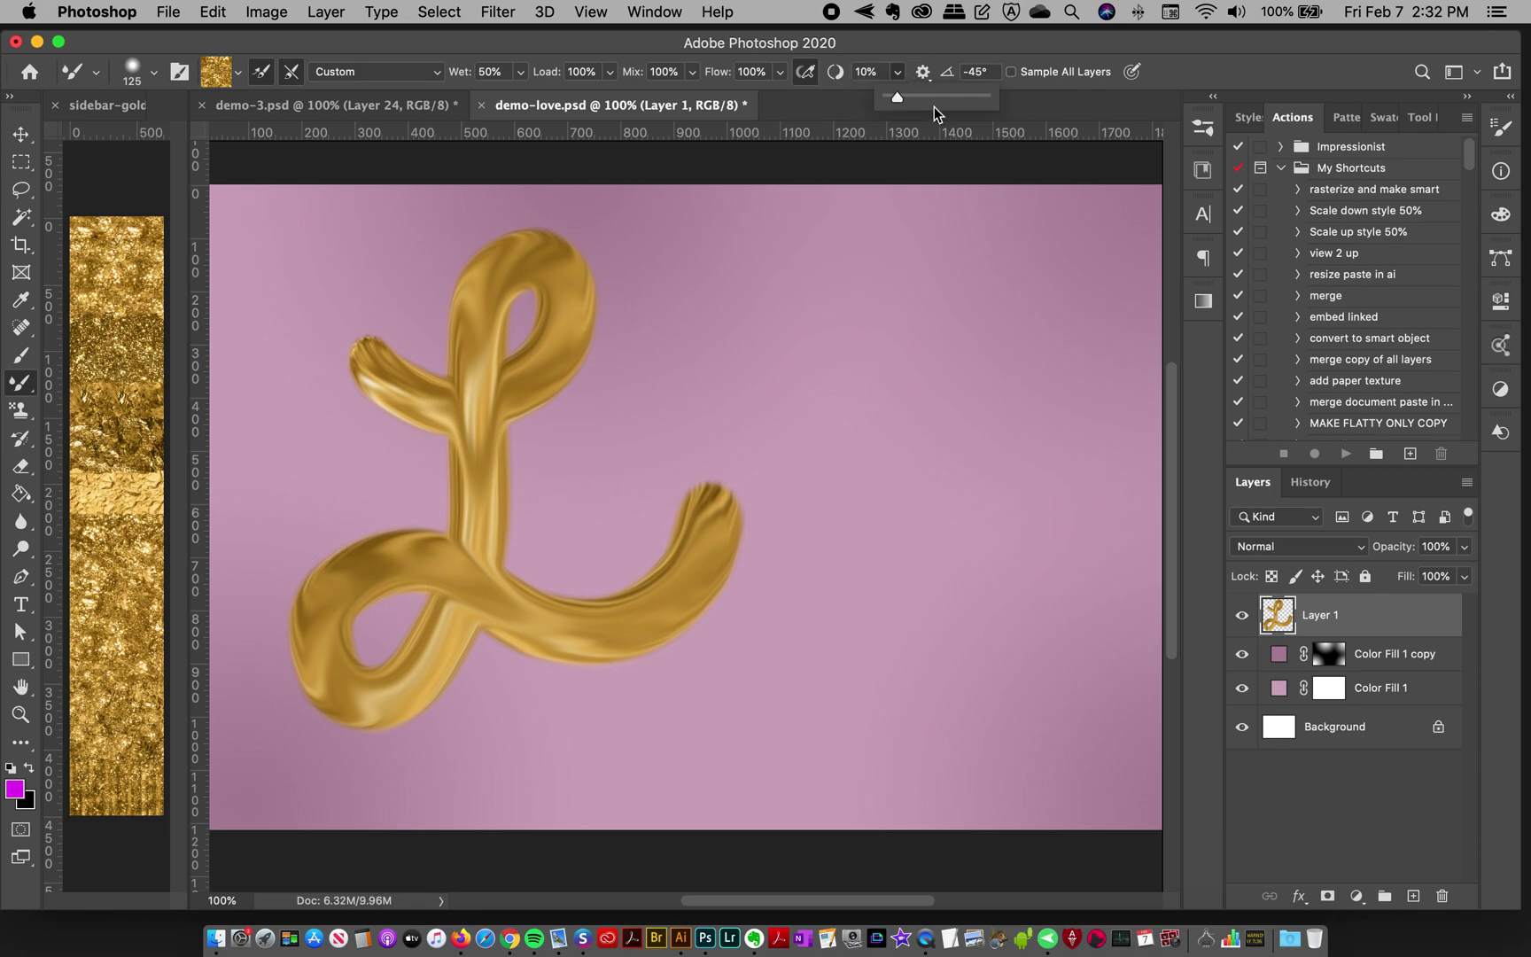
left_click(936, 97)
mouse_move(734, 304)
left_mouse_down()
mouse_move(838, 342)
mouse_move(916, 232)
mouse_move(788, 577)
left_mouse_up()
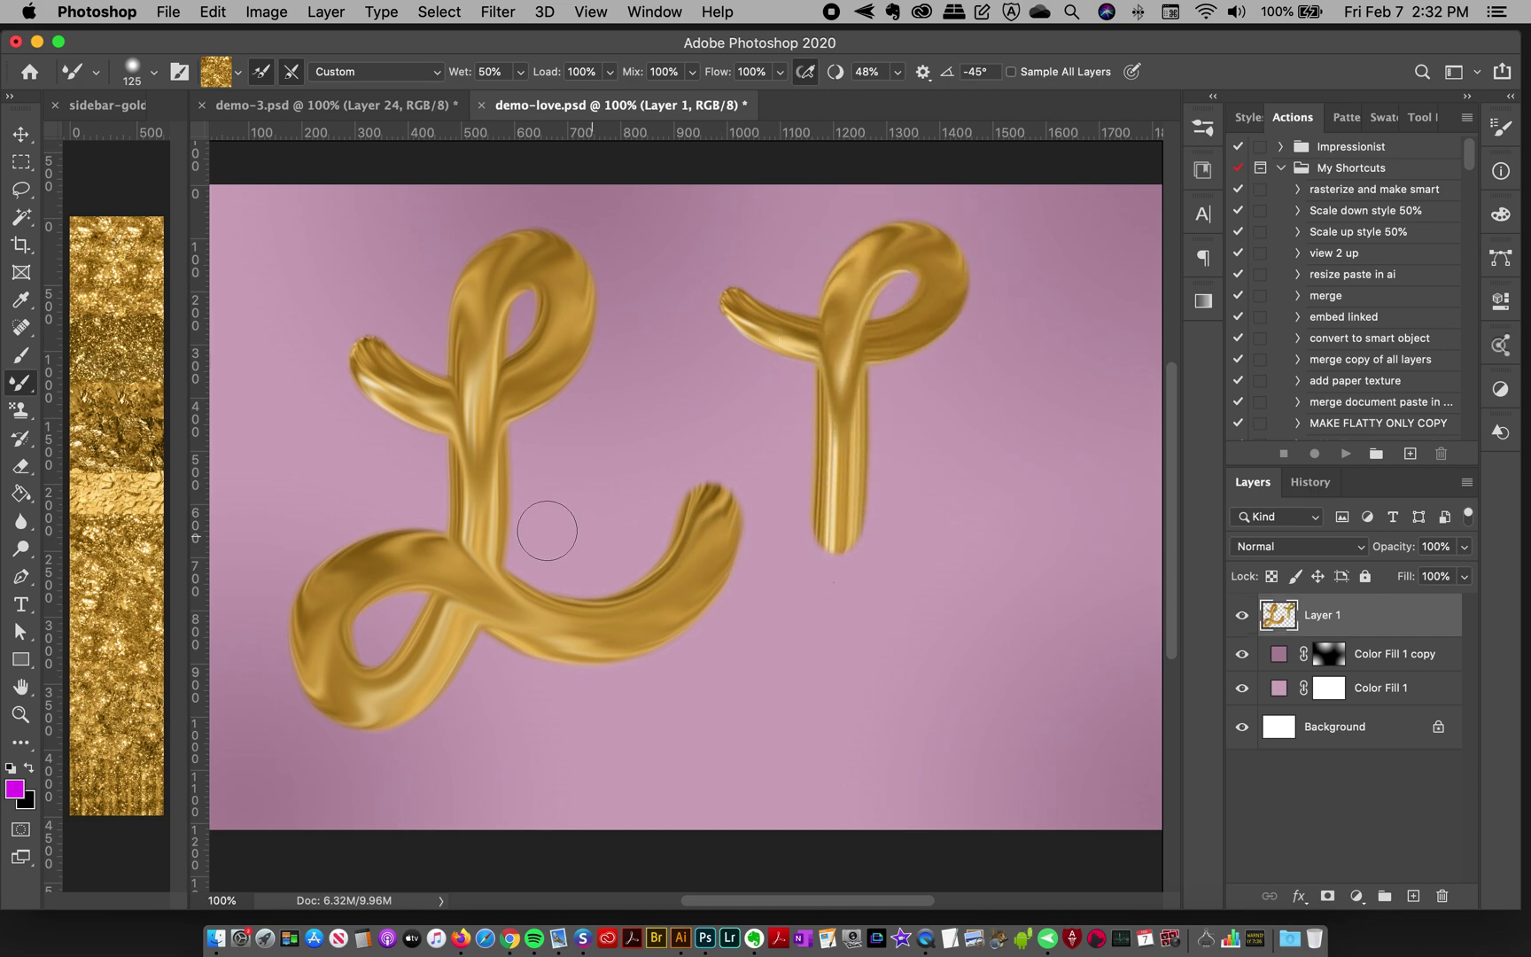
key("super+a")
key("super+x")
Set the brush smoothing to 54% and paint a large looping cursive L in gold on Layer 1.
left_click(899, 73)
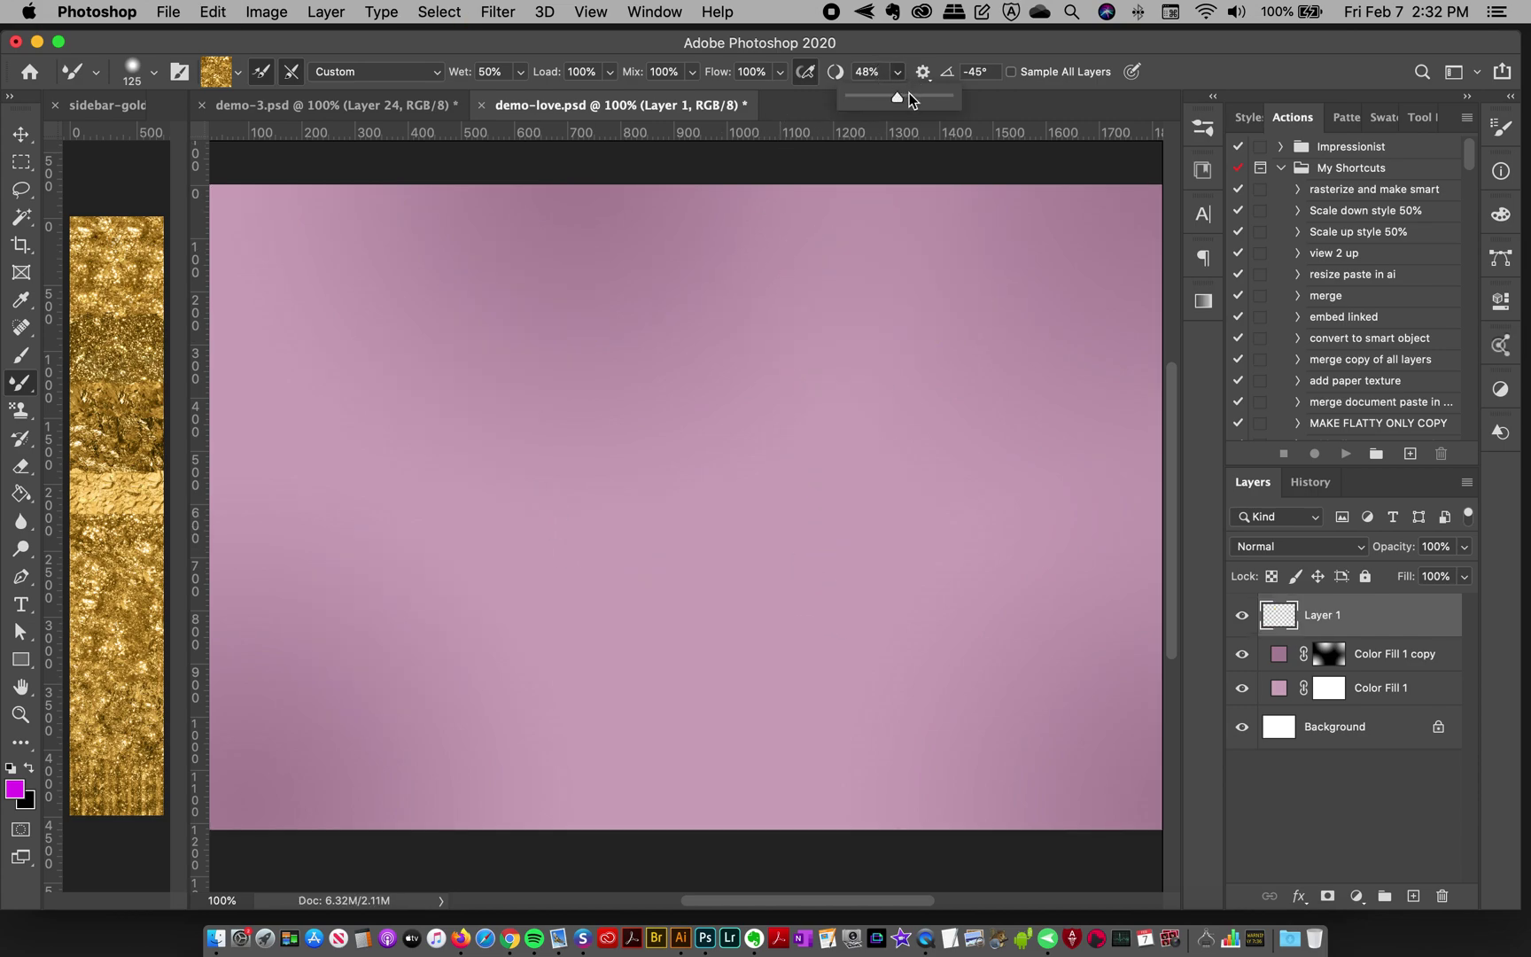
left_click_drag(906, 96, 902, 97)
mouse_move(306, 387)
left_mouse_down()
mouse_move(376, 418)
mouse_move(477, 403)
mouse_move(565, 302)
mouse_move(527, 253)
mouse_move(452, 292)
mouse_move(428, 430)
mouse_move(418, 741)
mouse_move(308, 798)
mouse_move(254, 729)
mouse_move(293, 634)
mouse_move(390, 613)
left_mouse_up()
mouse_move(548, 670)
left_mouse_down()
mouse_move(644, 662)
mouse_move(729, 595)
mouse_move(748, 488)
left_mouse_up()
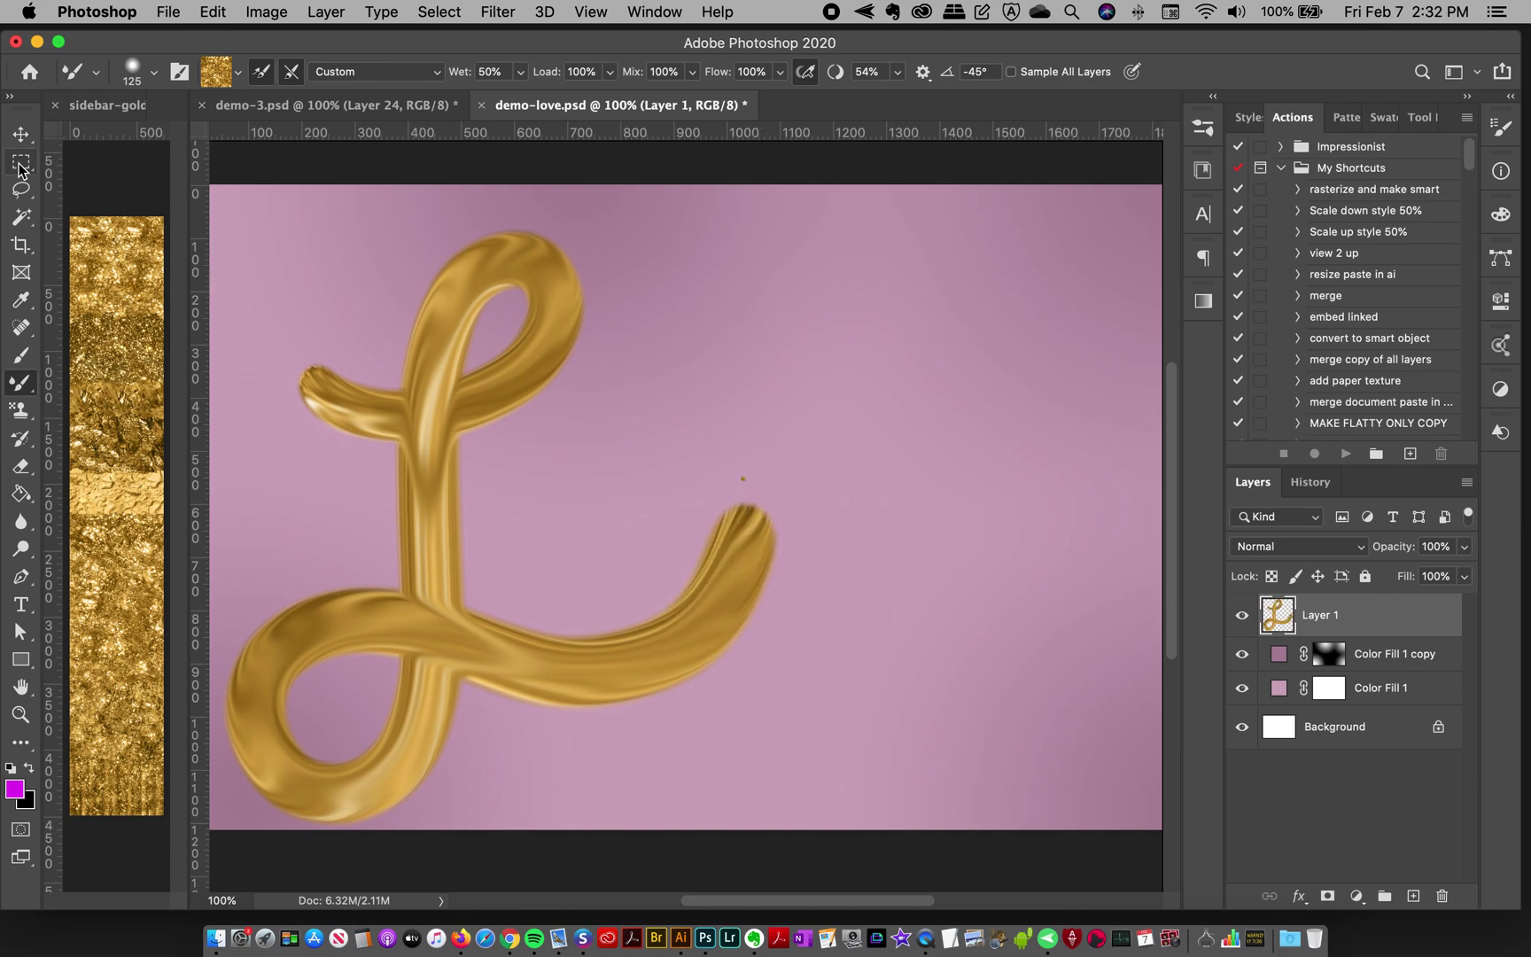
Scale down and slightly rotate the gold L with Free Transform, positioning it left of the canvas centre.
left_click(21, 134)
left_click_drag(438, 344, 514, 319)
key("super+t")
left_click_drag(902, 359, 912, 399)
left_click_drag(891, 245, 865, 265)
key("Return")
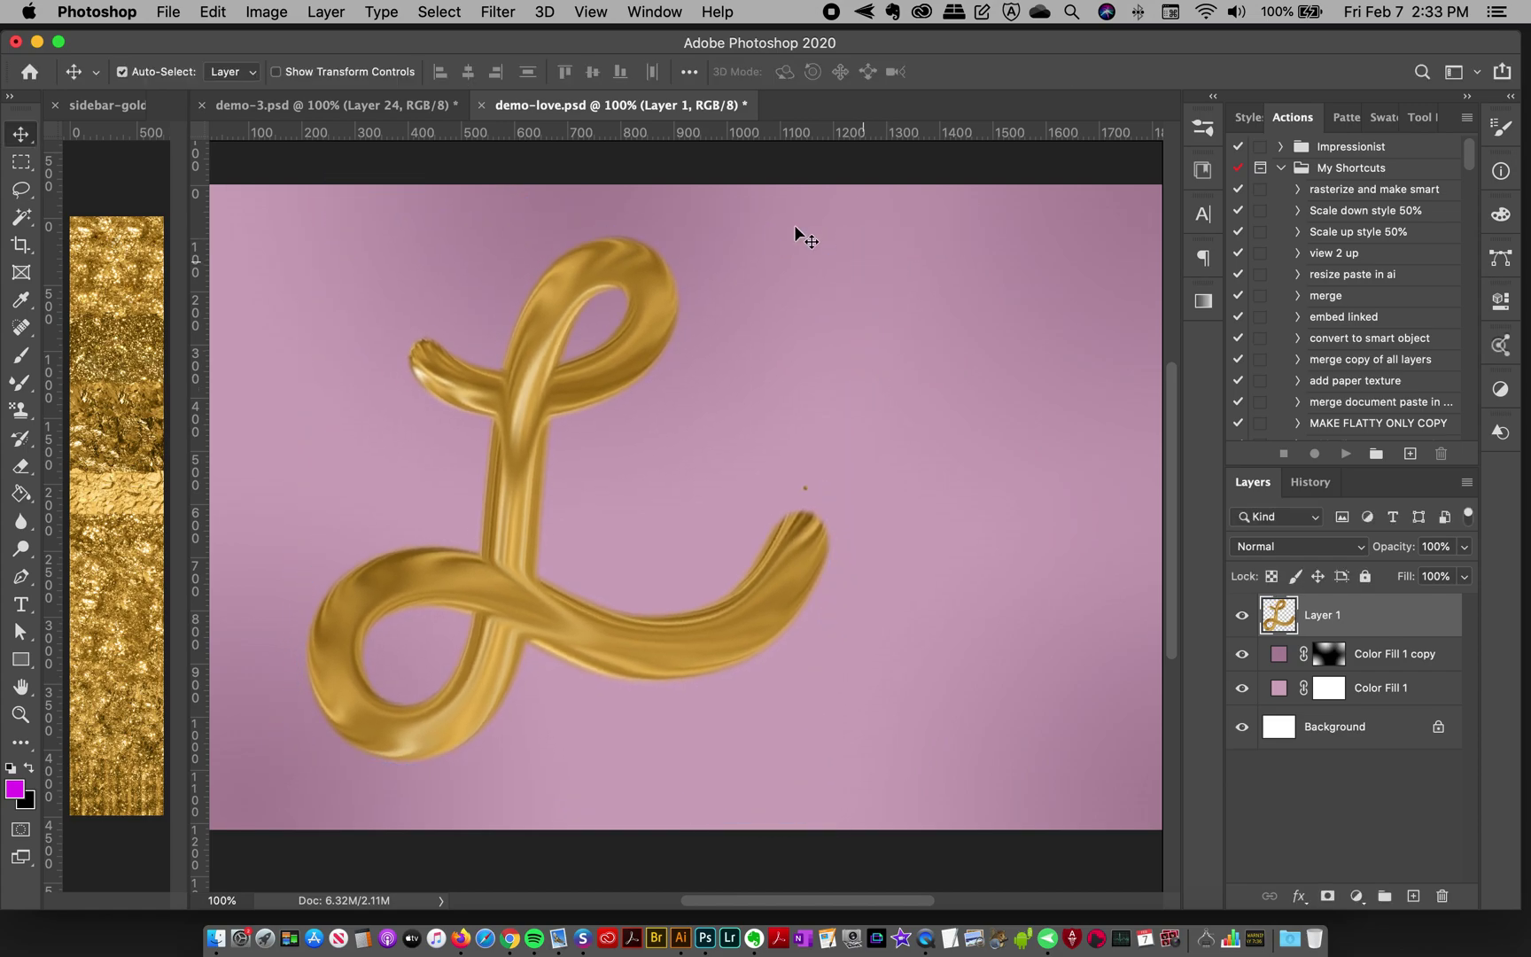
left_click_drag(513, 412, 527, 419)
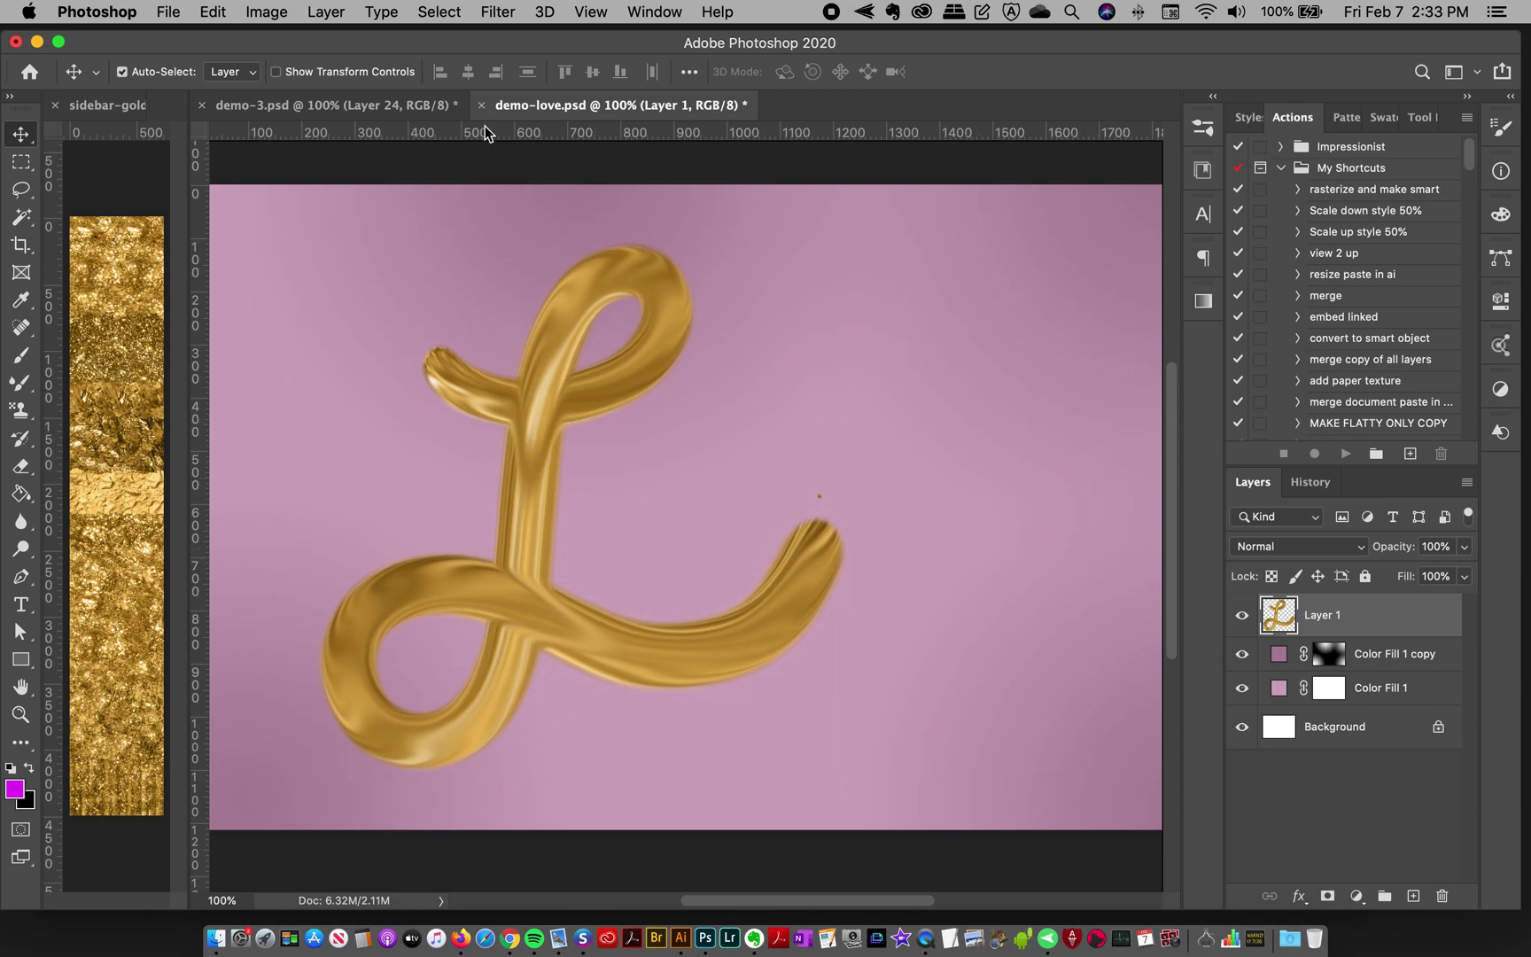
Check the reference lettering in demo-3.psd, and add a new layer above the L in demo-love.psd, clipped to Layer 1.
left_click(425, 105)
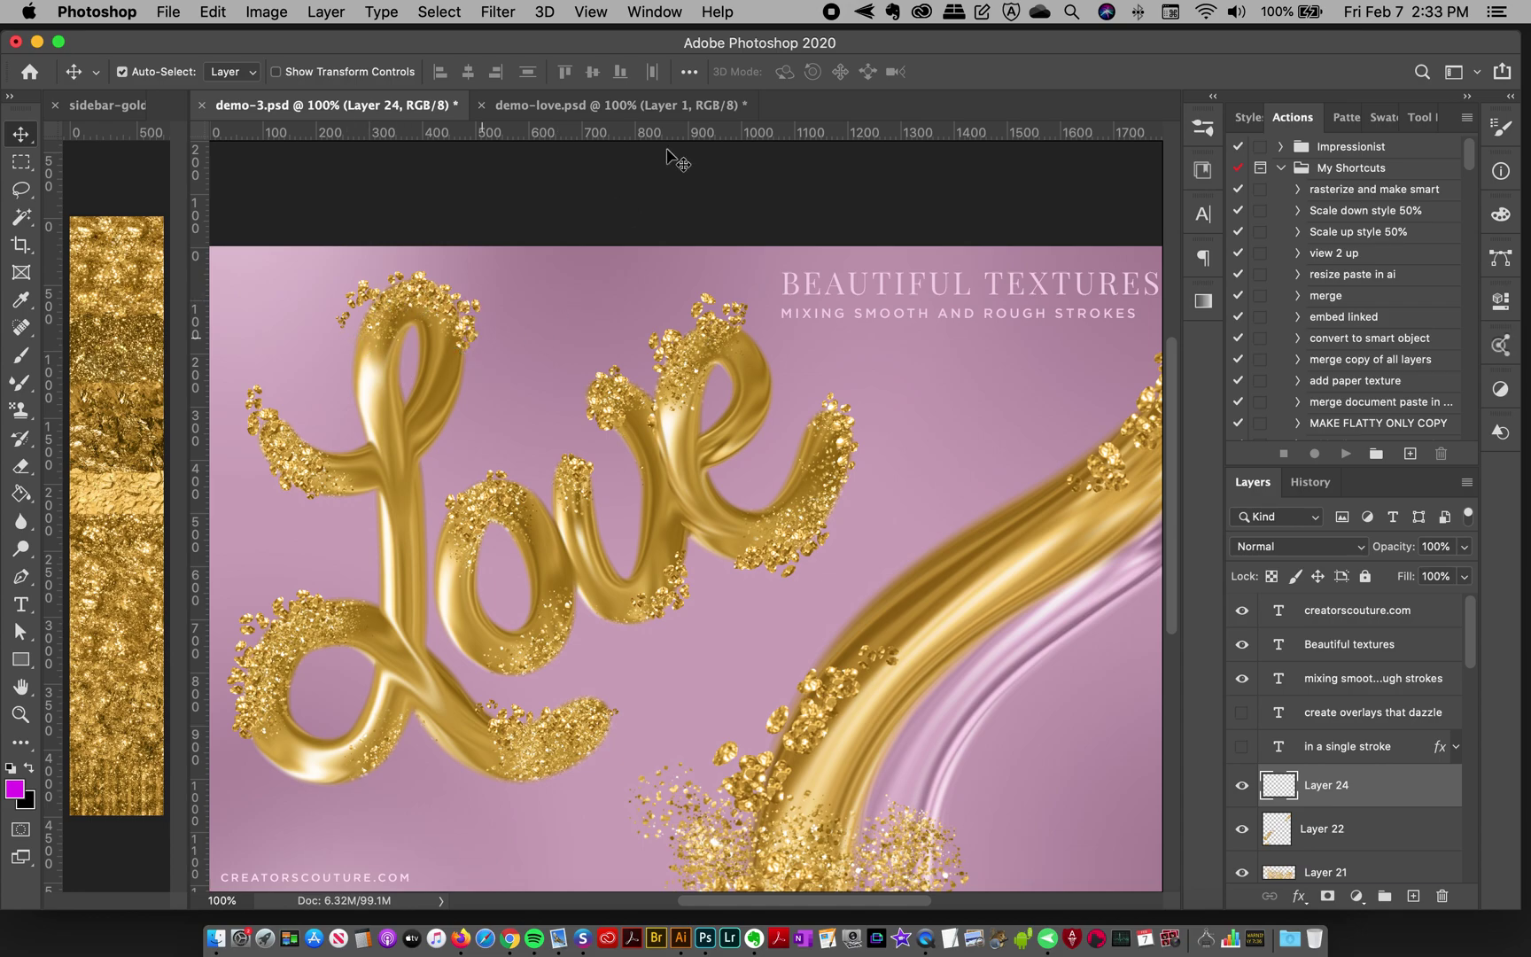
left_click(670, 107)
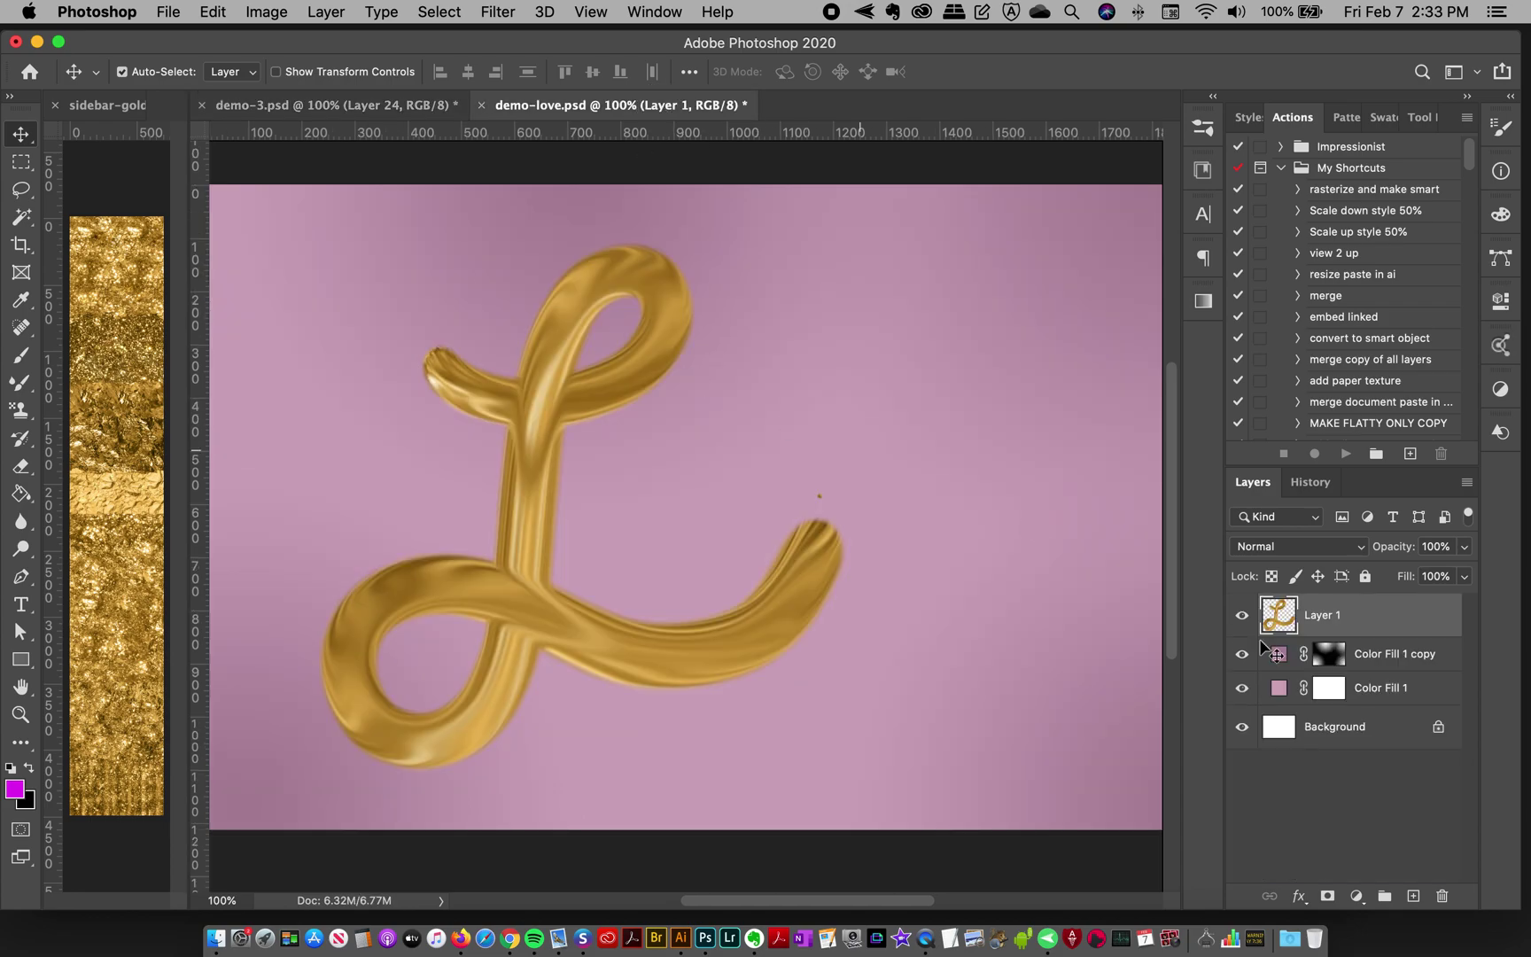
left_click(1413, 897)
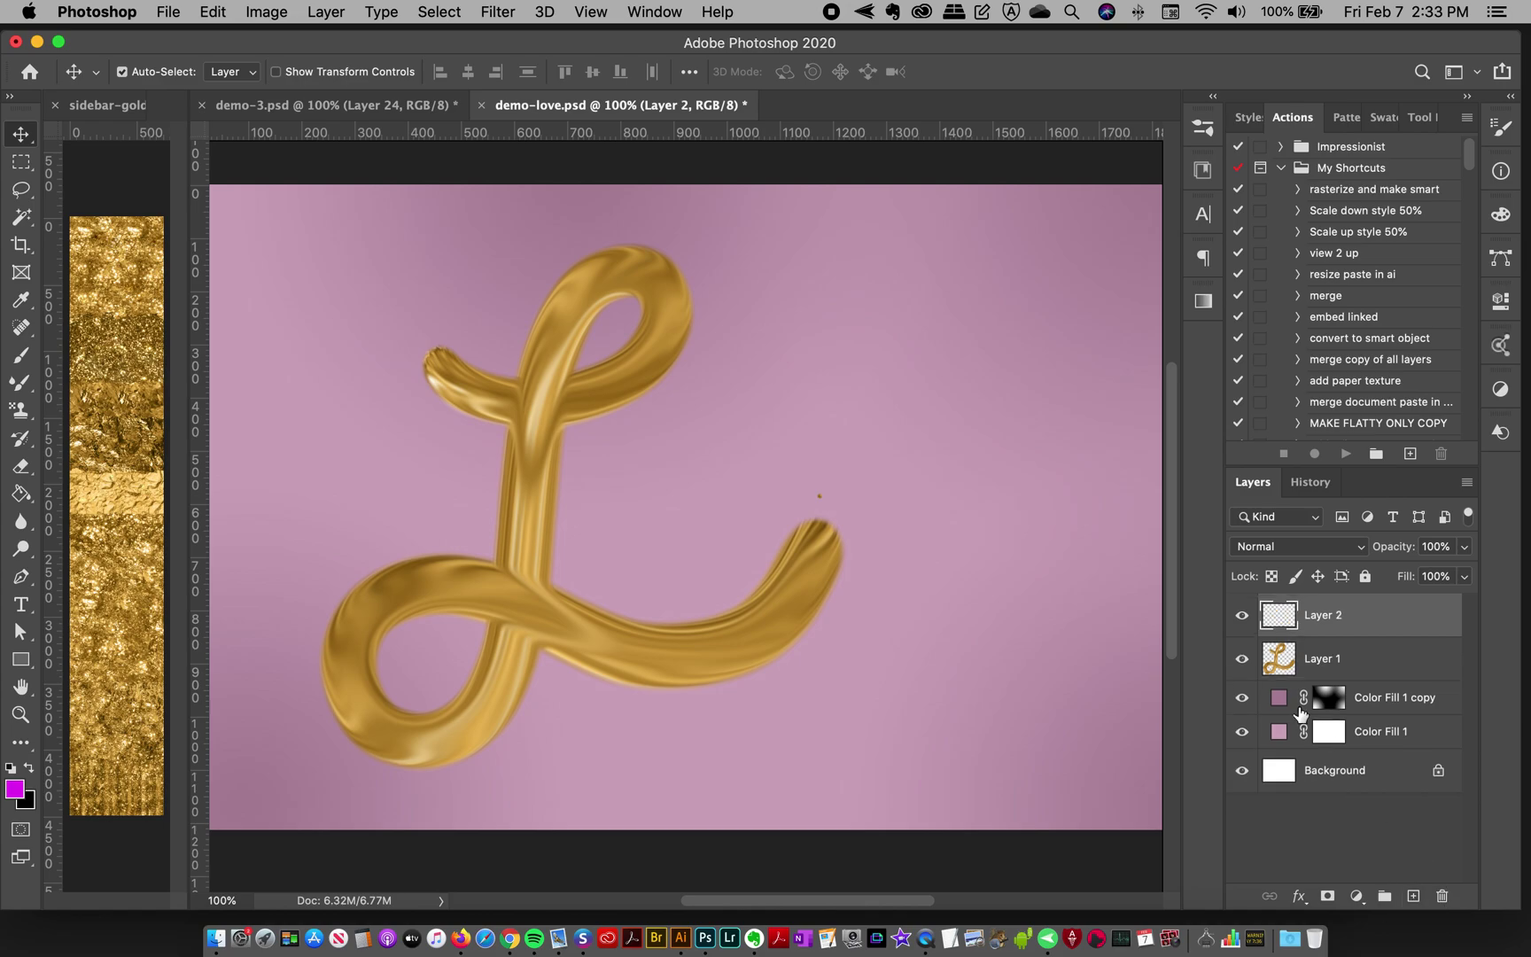
left_click(1354, 636, "alt")
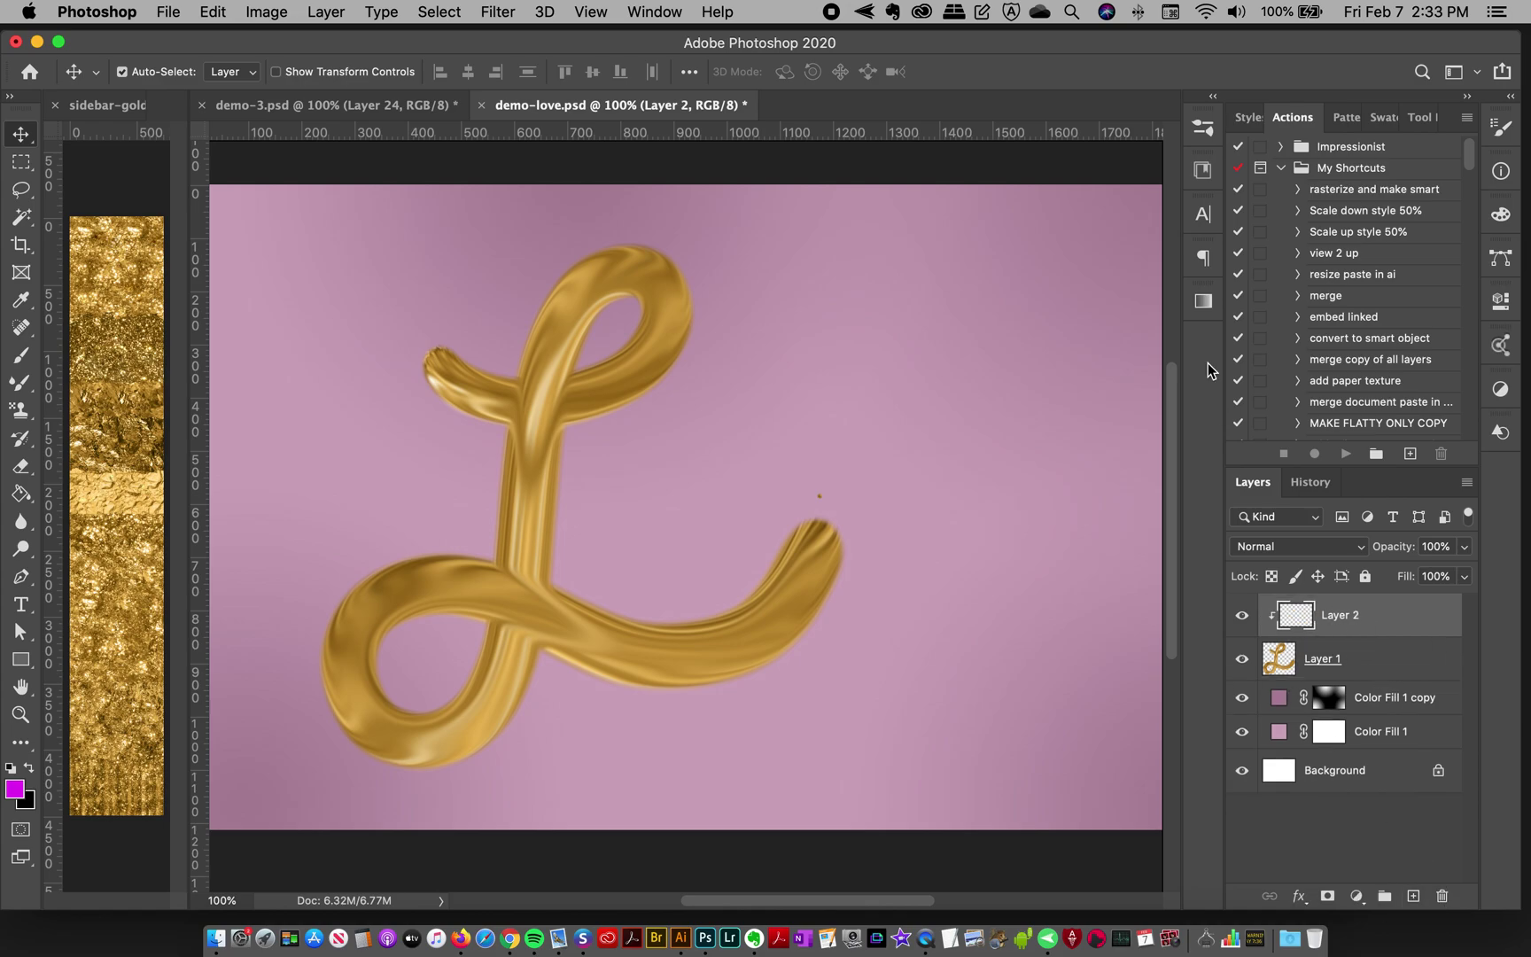
Paint gold glitter on the L's top loop and upper-left stroke end using the Texture 5 brush at 175 px.
left_click(1194, 130)
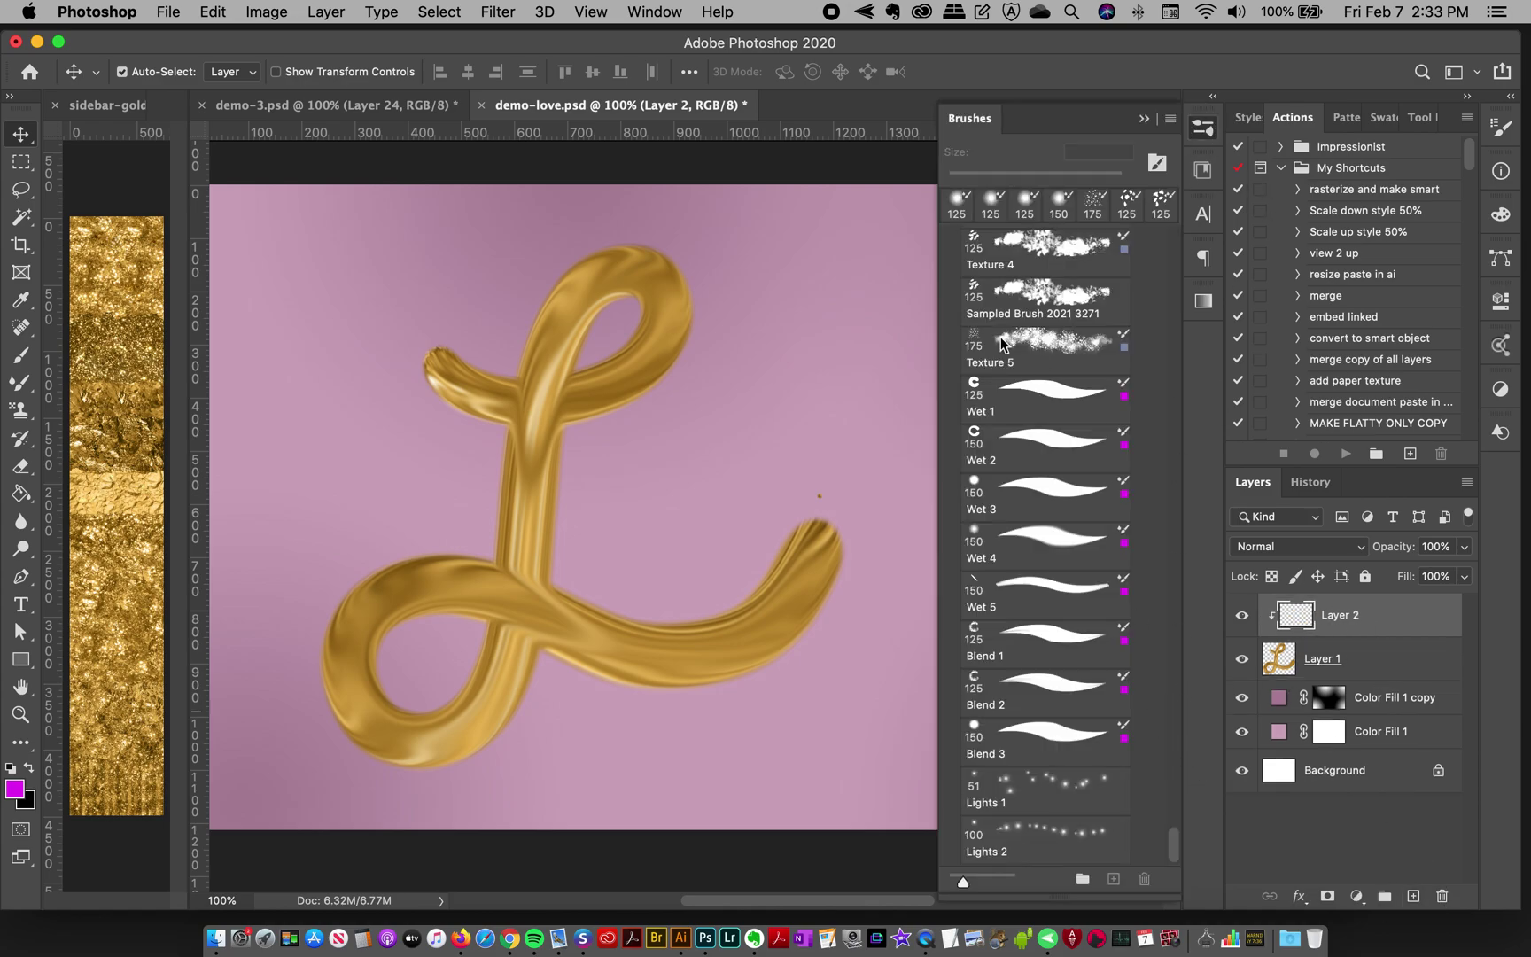
left_click(1037, 348)
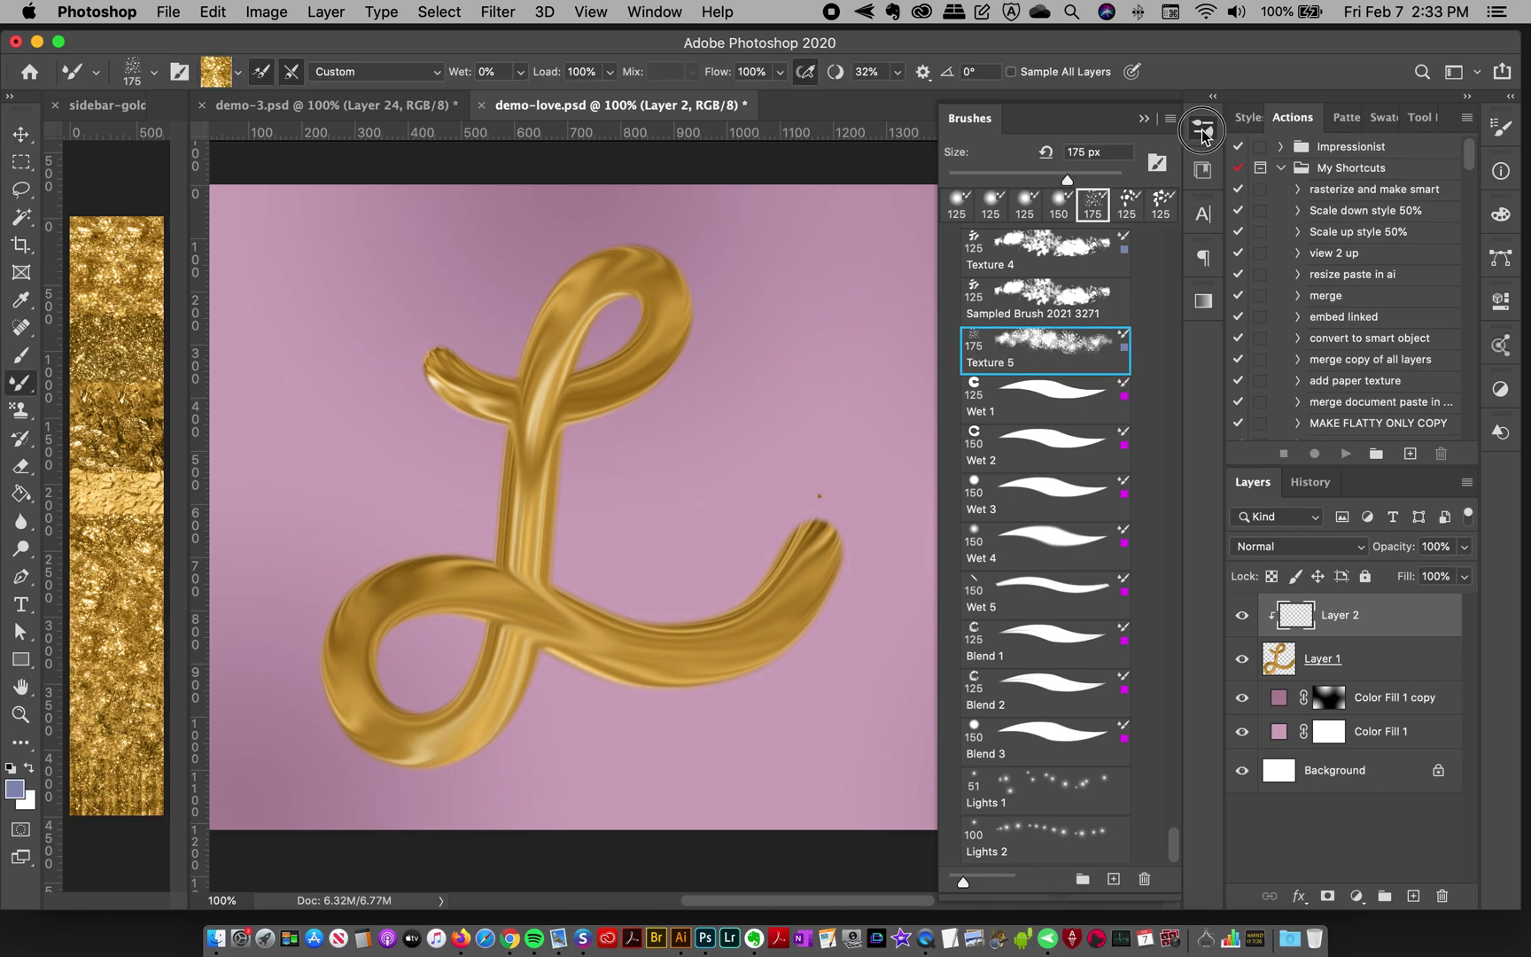
left_click(1202, 129)
mouse_move(620, 261)
left_mouse_down()
mouse_move(598, 270)
mouse_move(576, 248)
mouse_move(676, 266)
left_mouse_up()
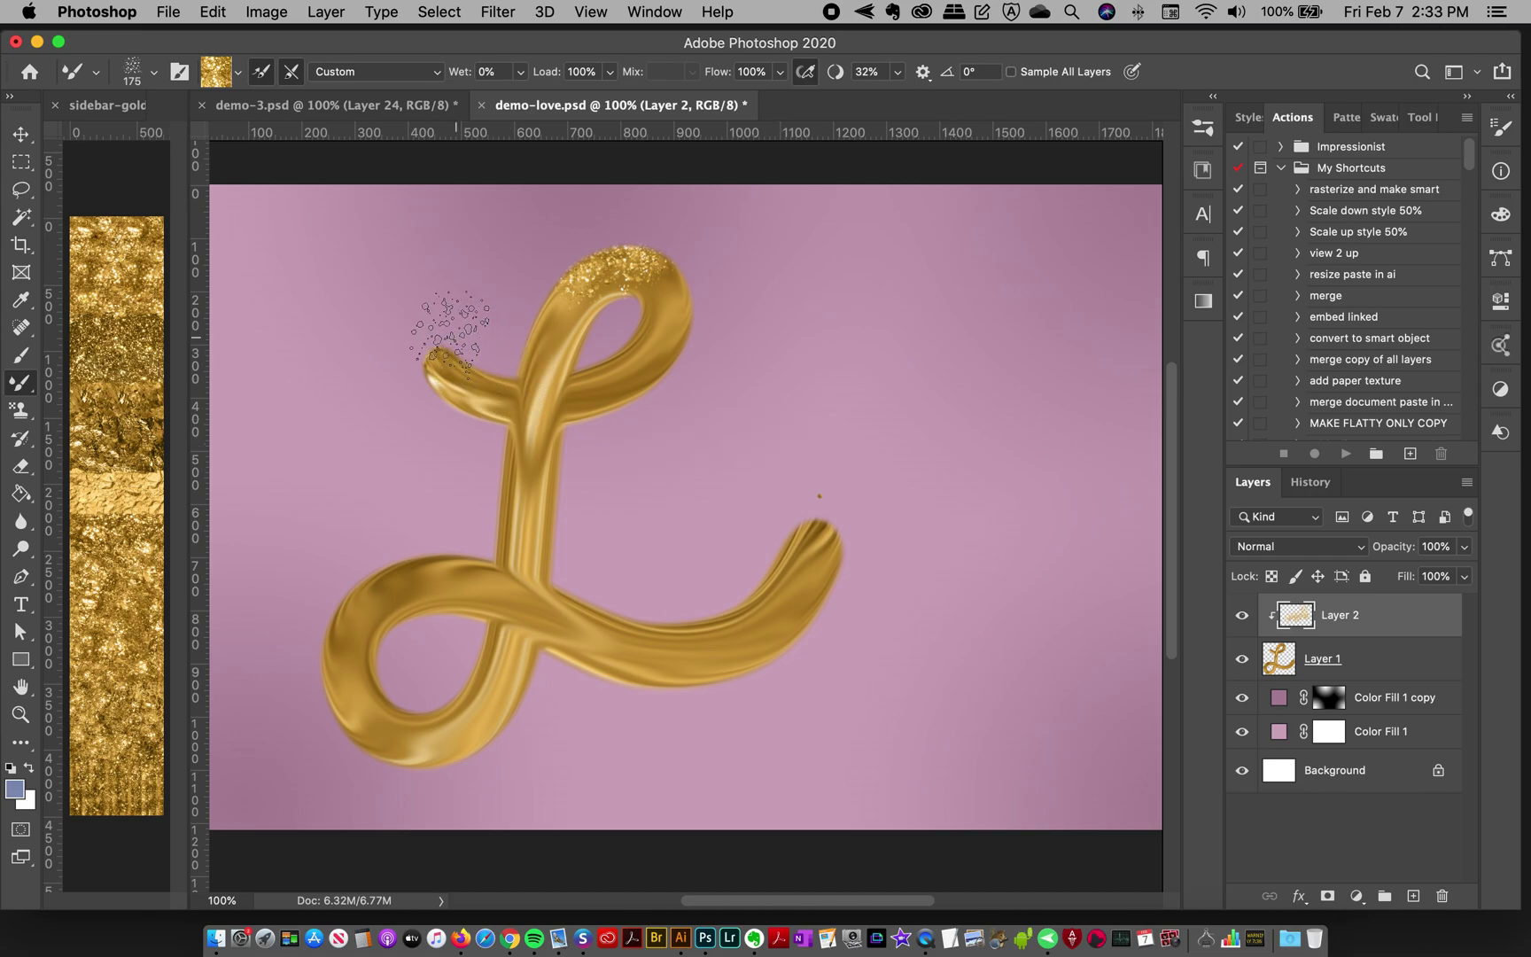
mouse_move(447, 341)
left_mouse_down()
mouse_move(443, 399)
mouse_move(447, 385)
left_mouse_up()
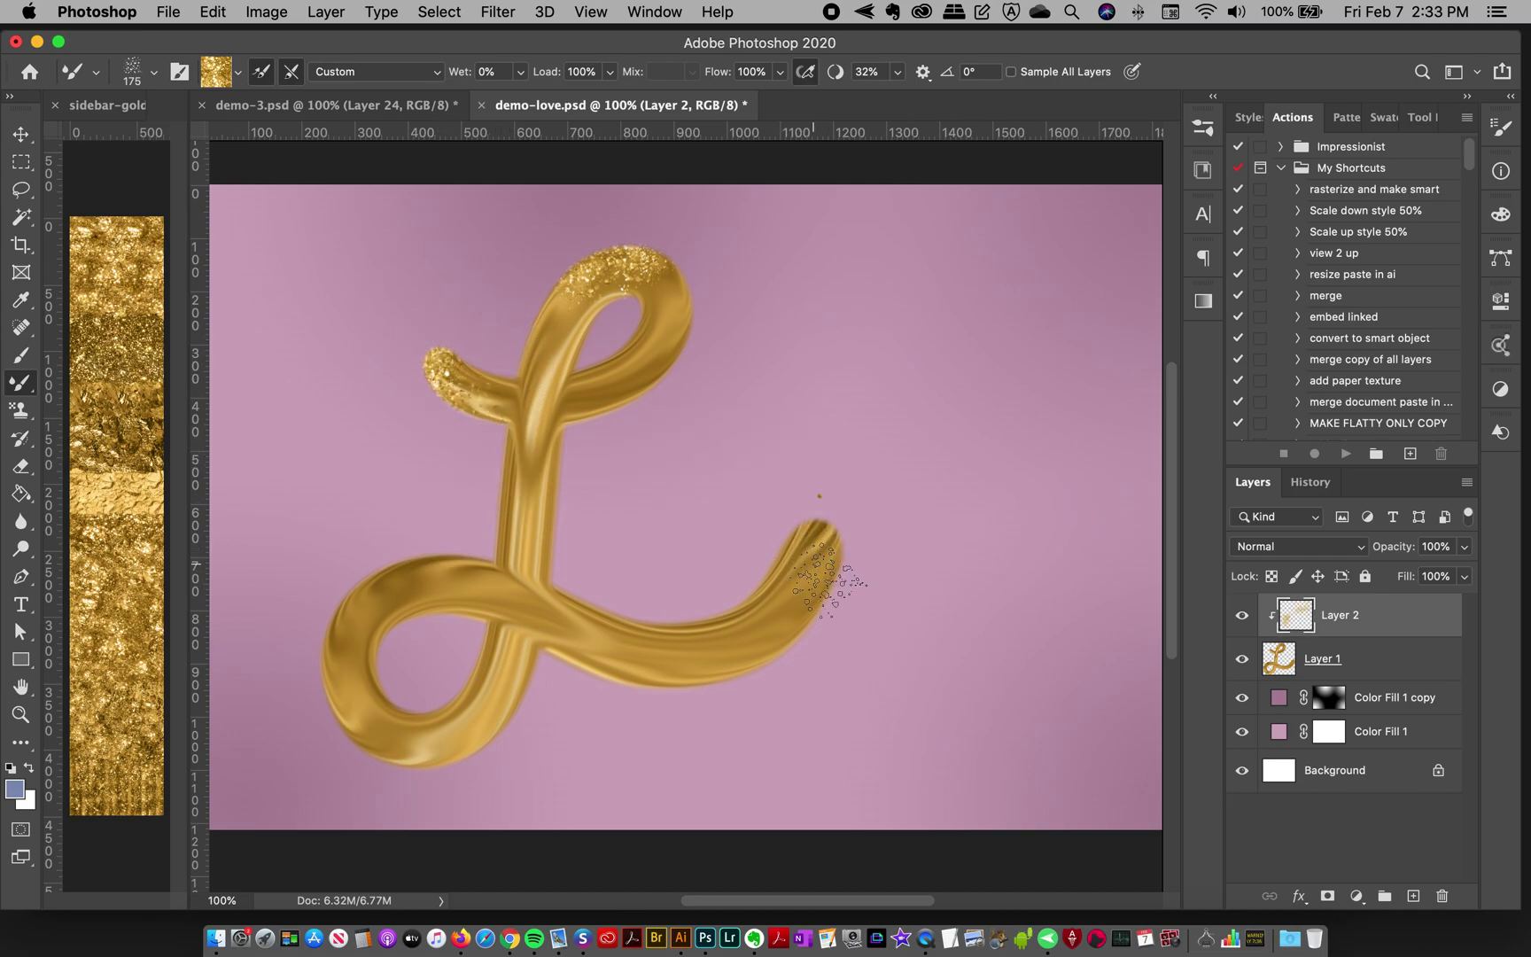
Cover the upturned end of the L's lower-right tail with gold glitter texture on Layer 2.
left_click(820, 547)
mouse_move(821, 546)
left_mouse_down()
mouse_move(820, 576)
mouse_move(824, 534)
left_mouse_up()
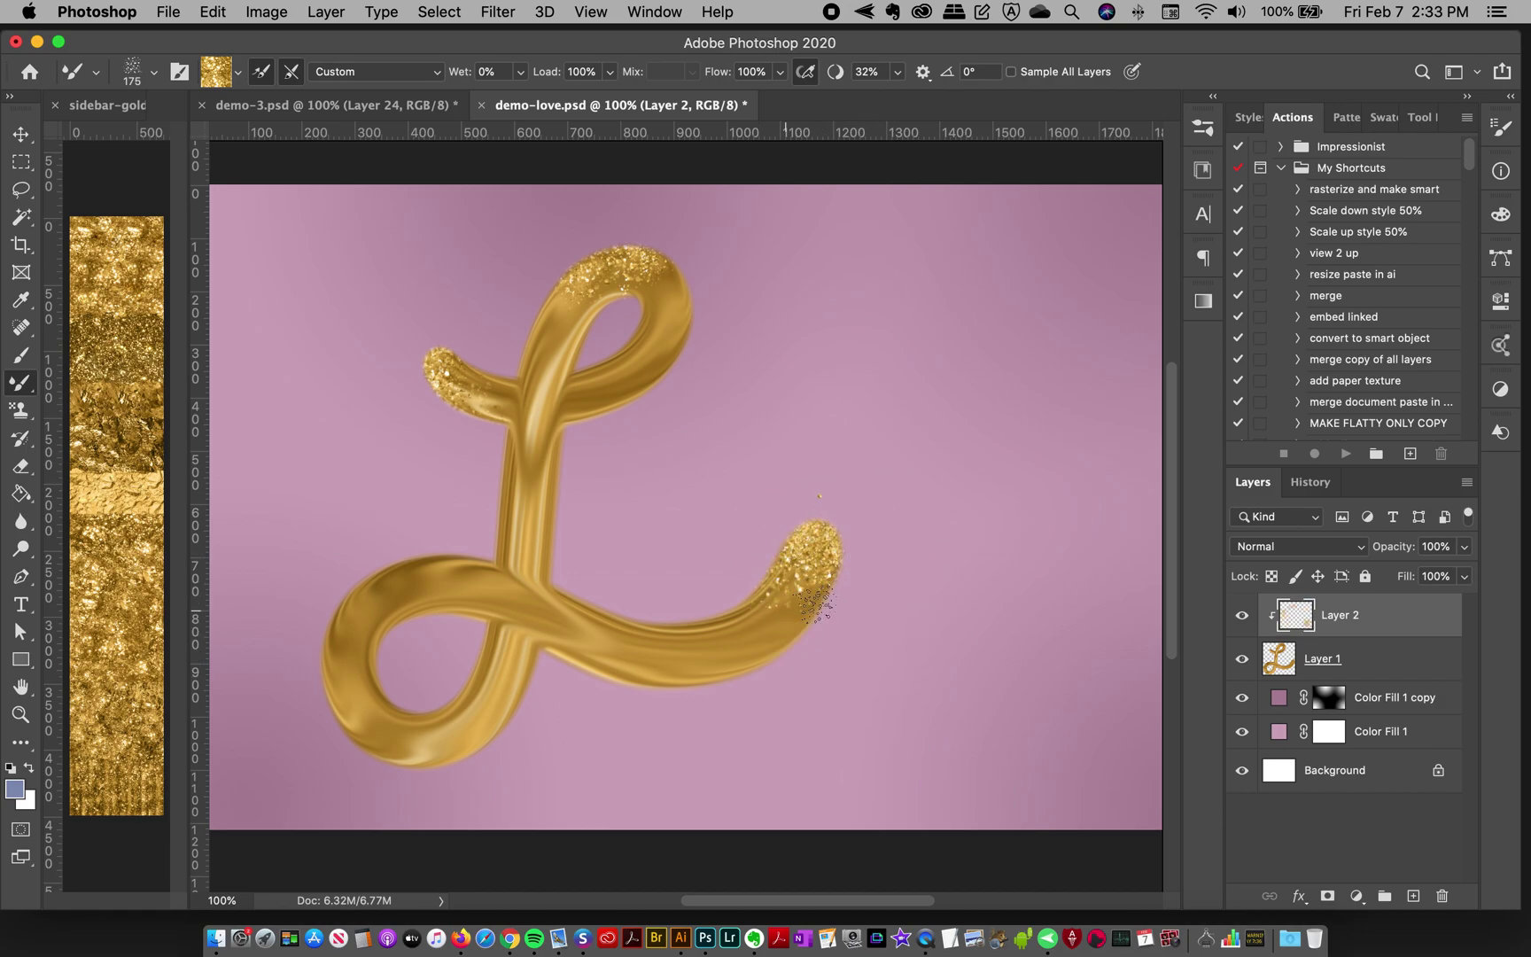
left_click_drag(829, 603, 846, 603)
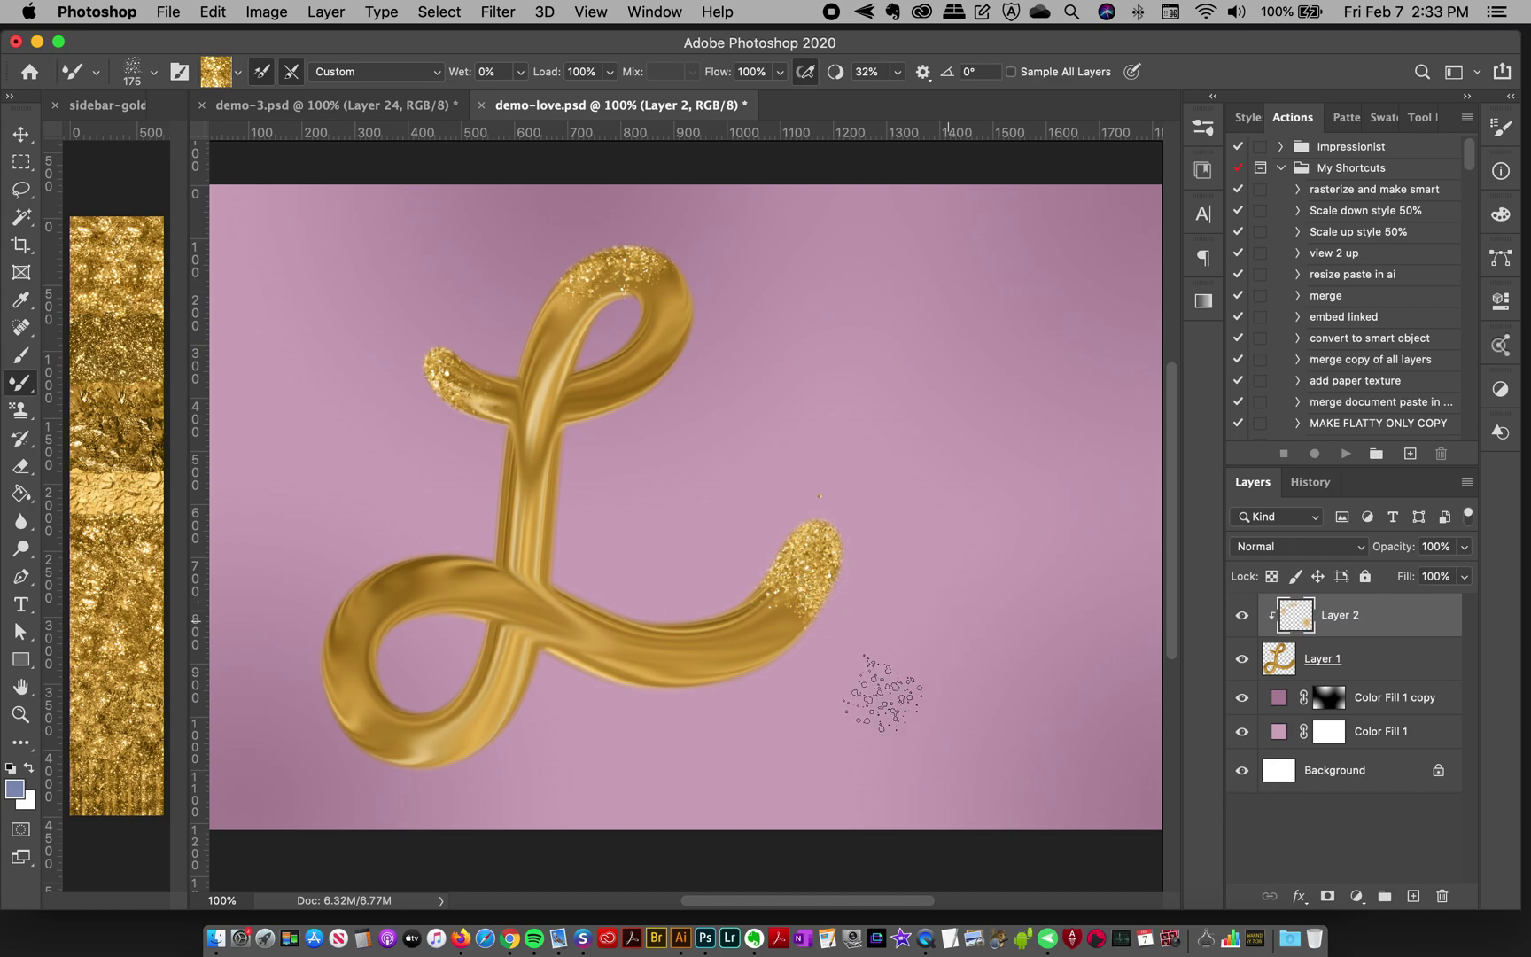
Add glitter texture around the outer side of the L's lower-left loop, using demo-3.psd as reference.
left_click(349, 751)
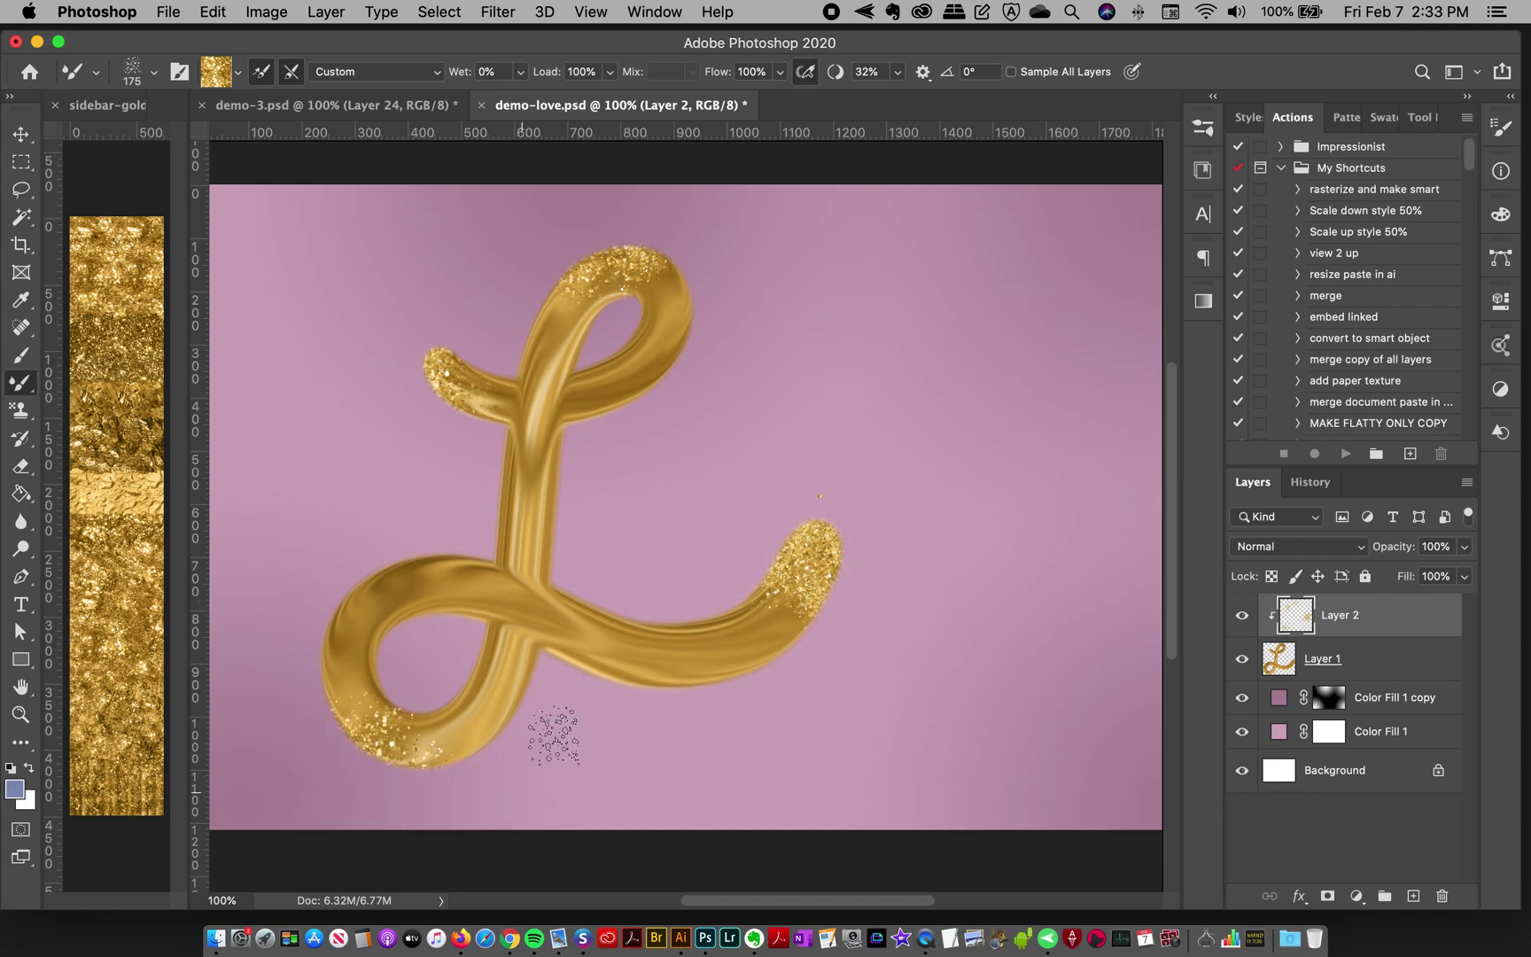
mouse_move(350, 607)
left_mouse_down()
mouse_move(470, 571)
mouse_move(427, 581)
left_mouse_up()
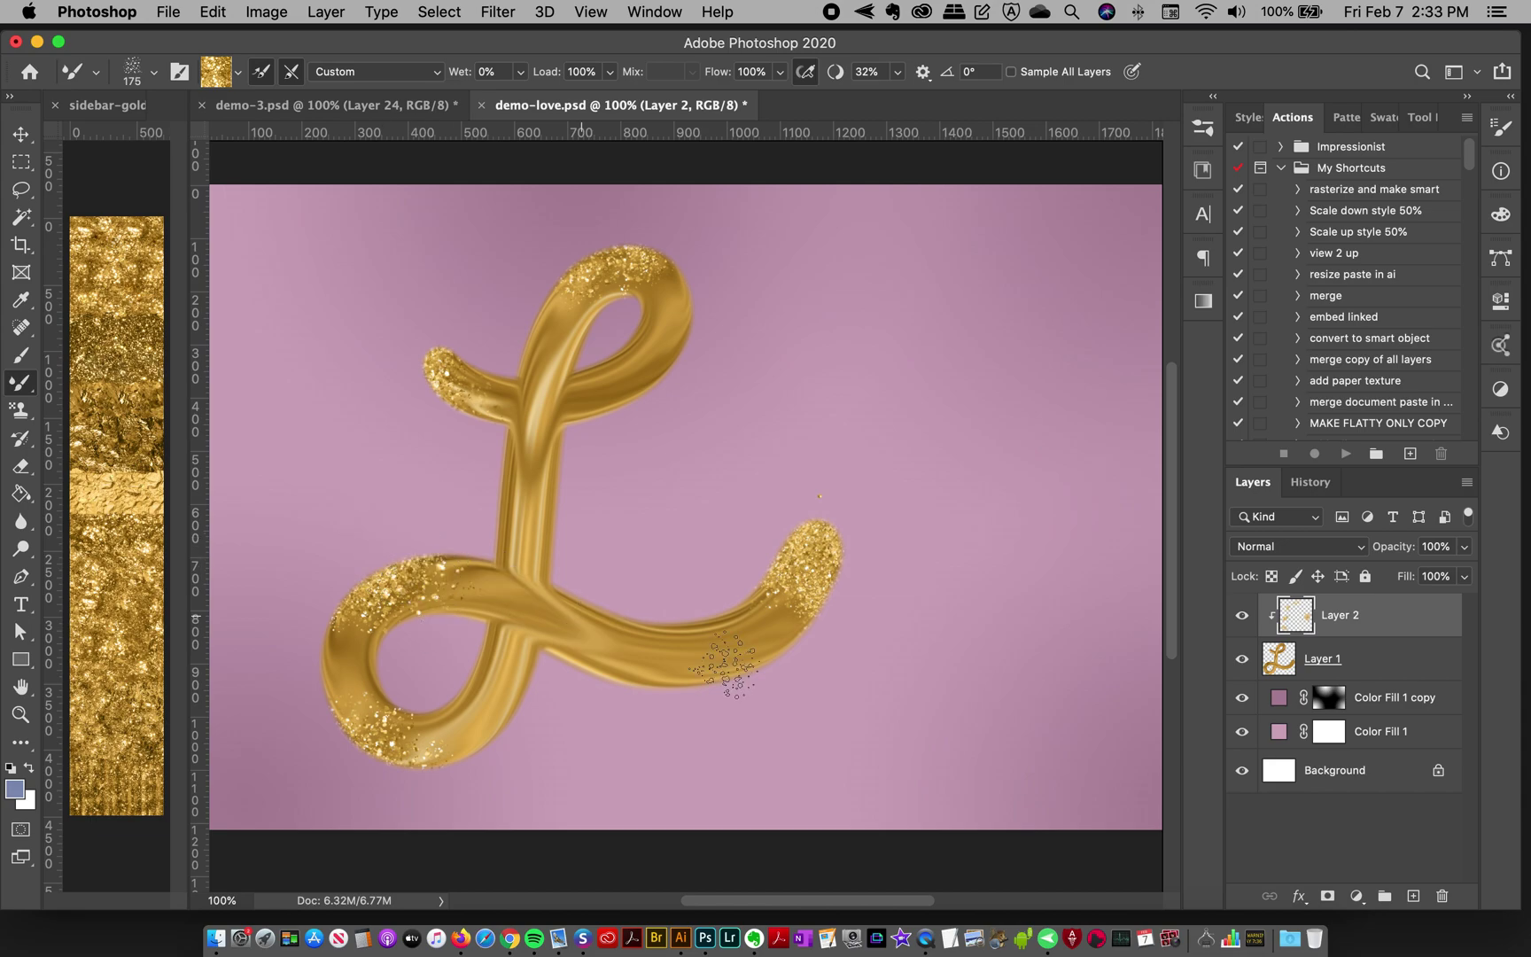
left_click(457, 105)
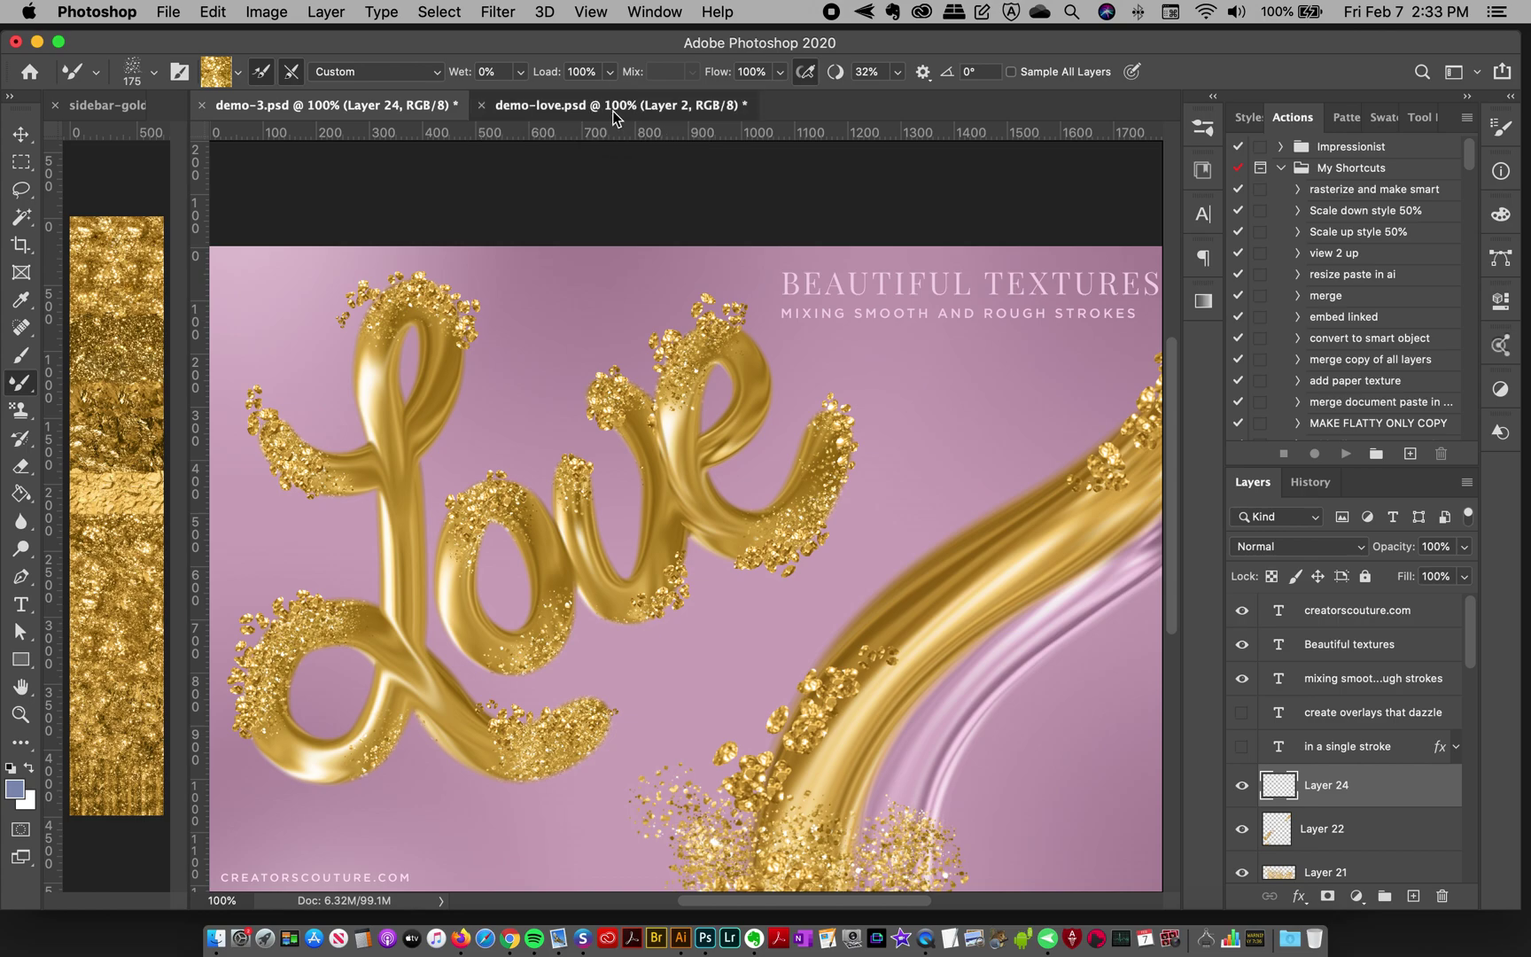
left_click(606, 119)
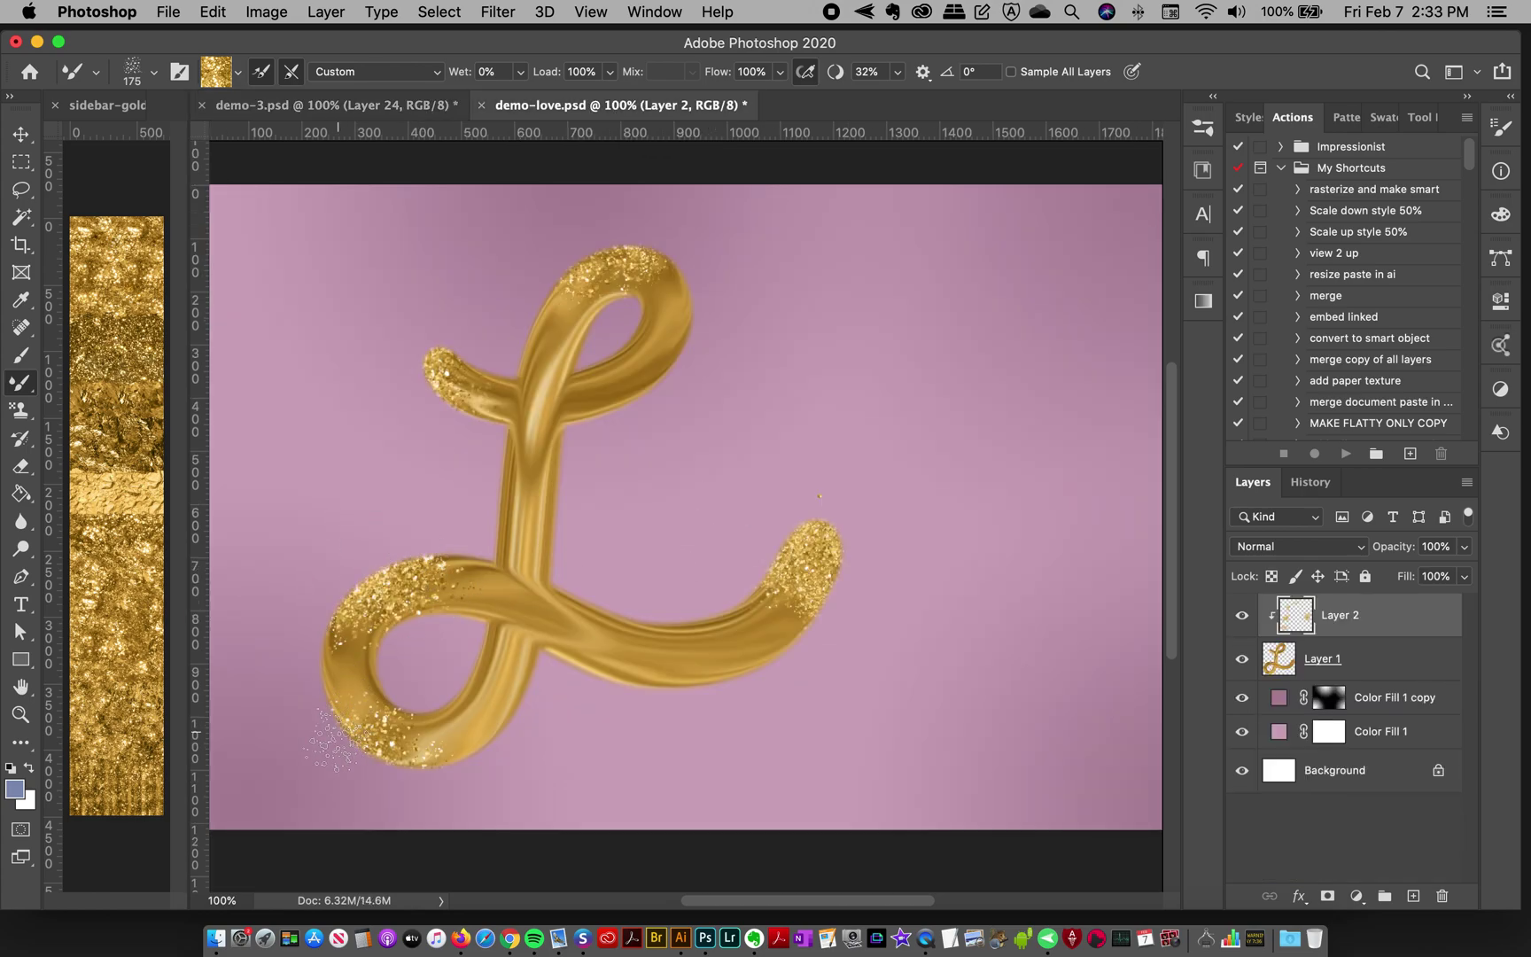
left_click(328, 653)
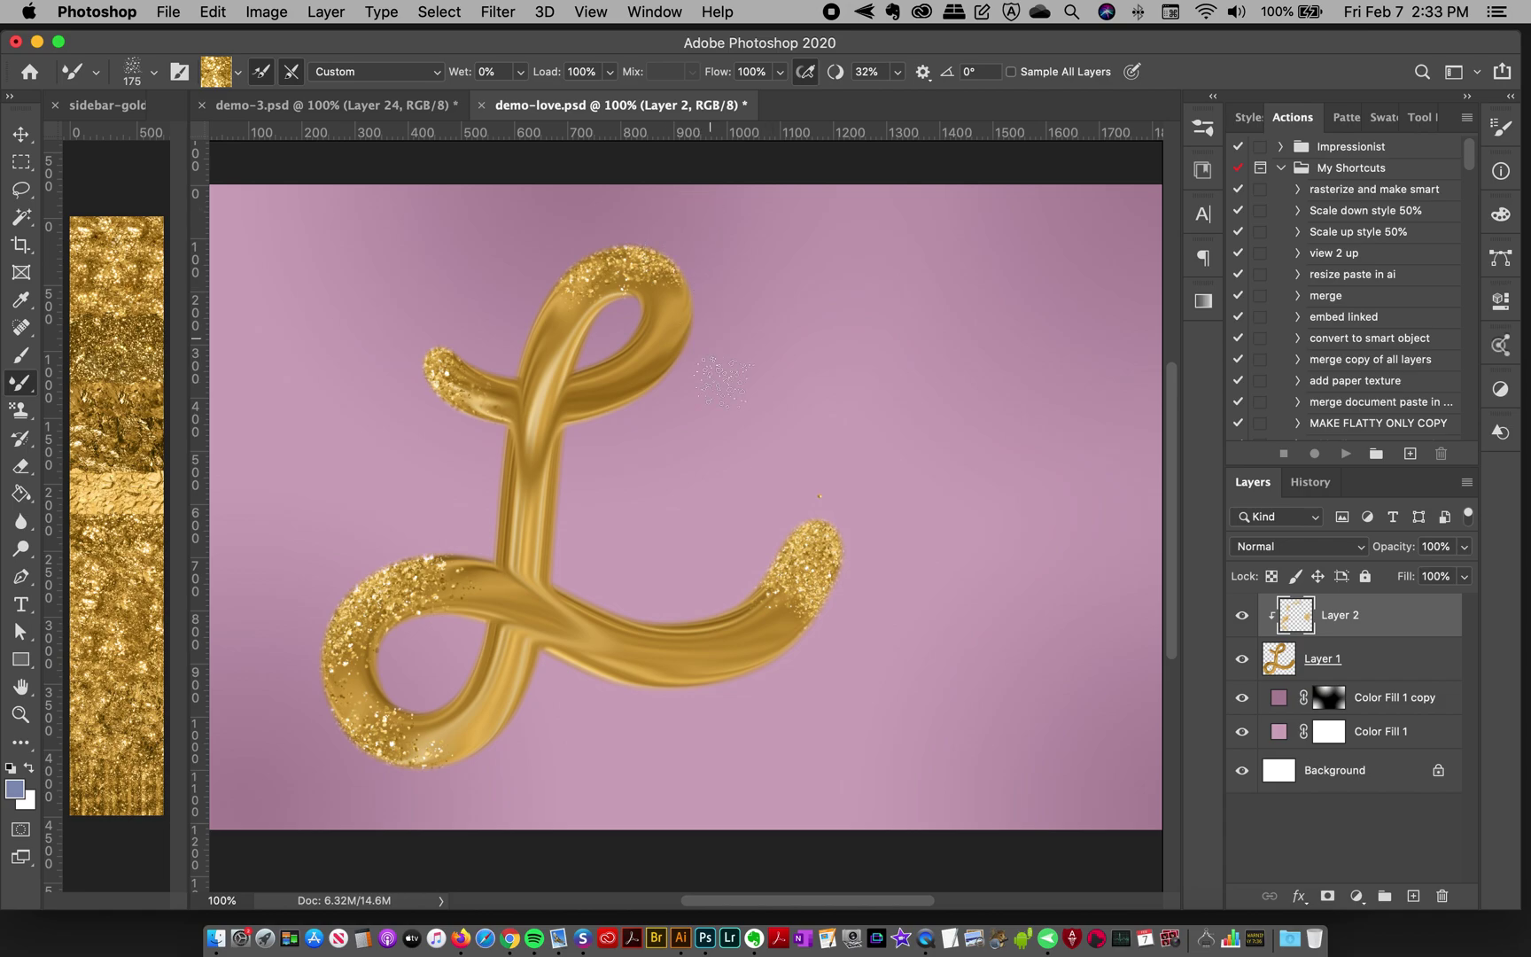
Add a new unclipped layer above Layer 2 and choose the Scatter 4 brush at 134 px.
left_click(1413, 897)
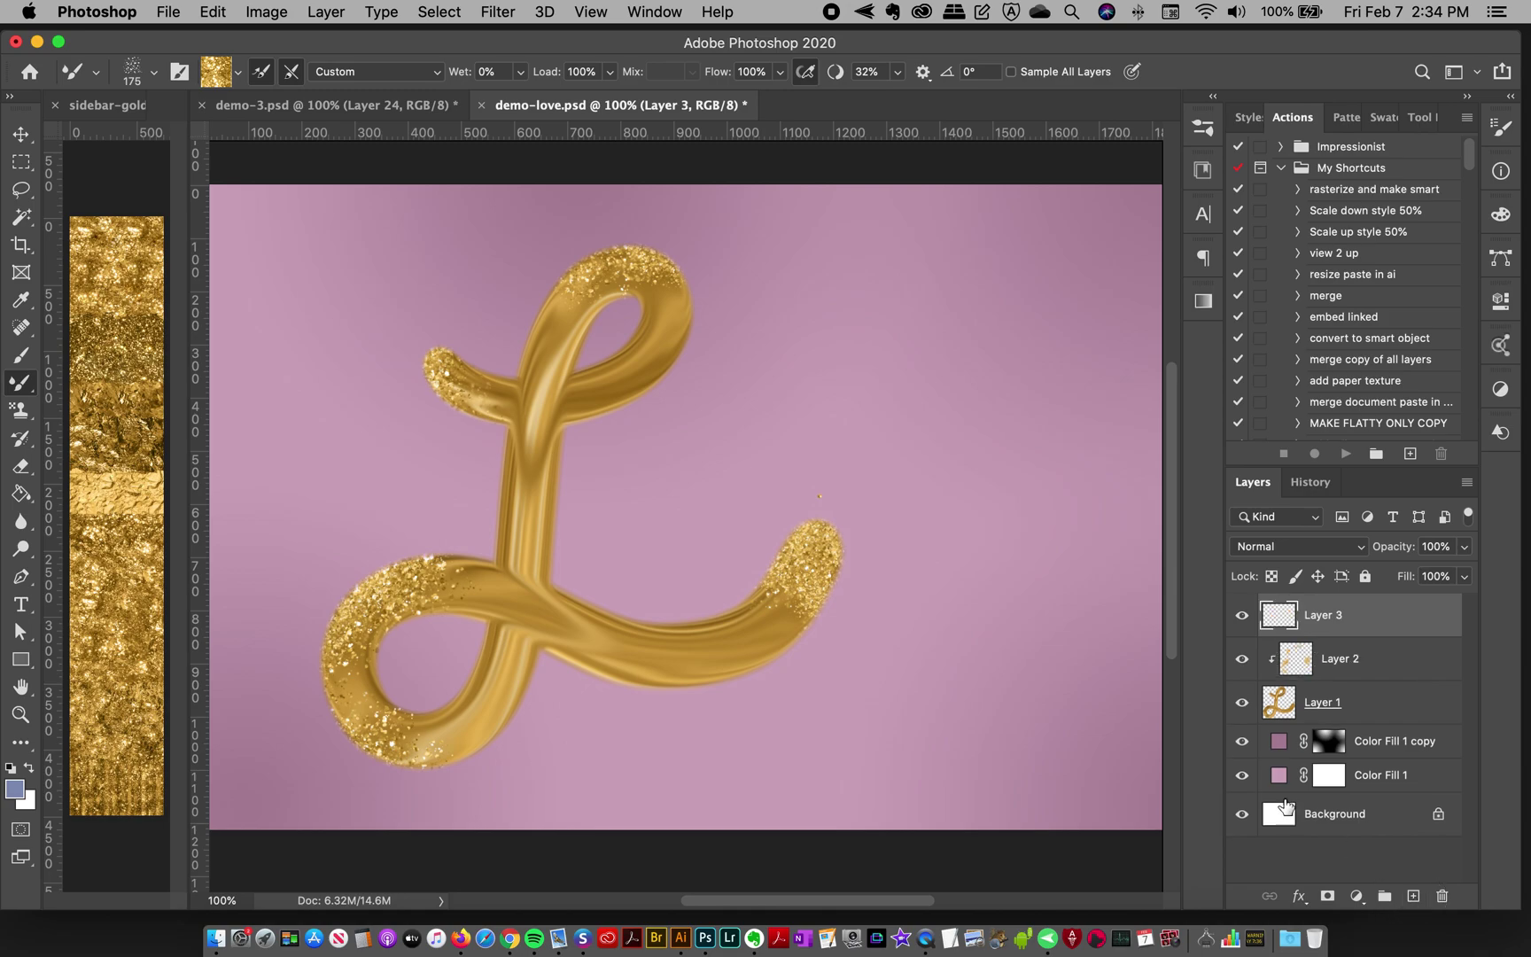
left_click(1203, 127)
left_click_drag(1171, 846, 1175, 828)
left_click(1033, 455)
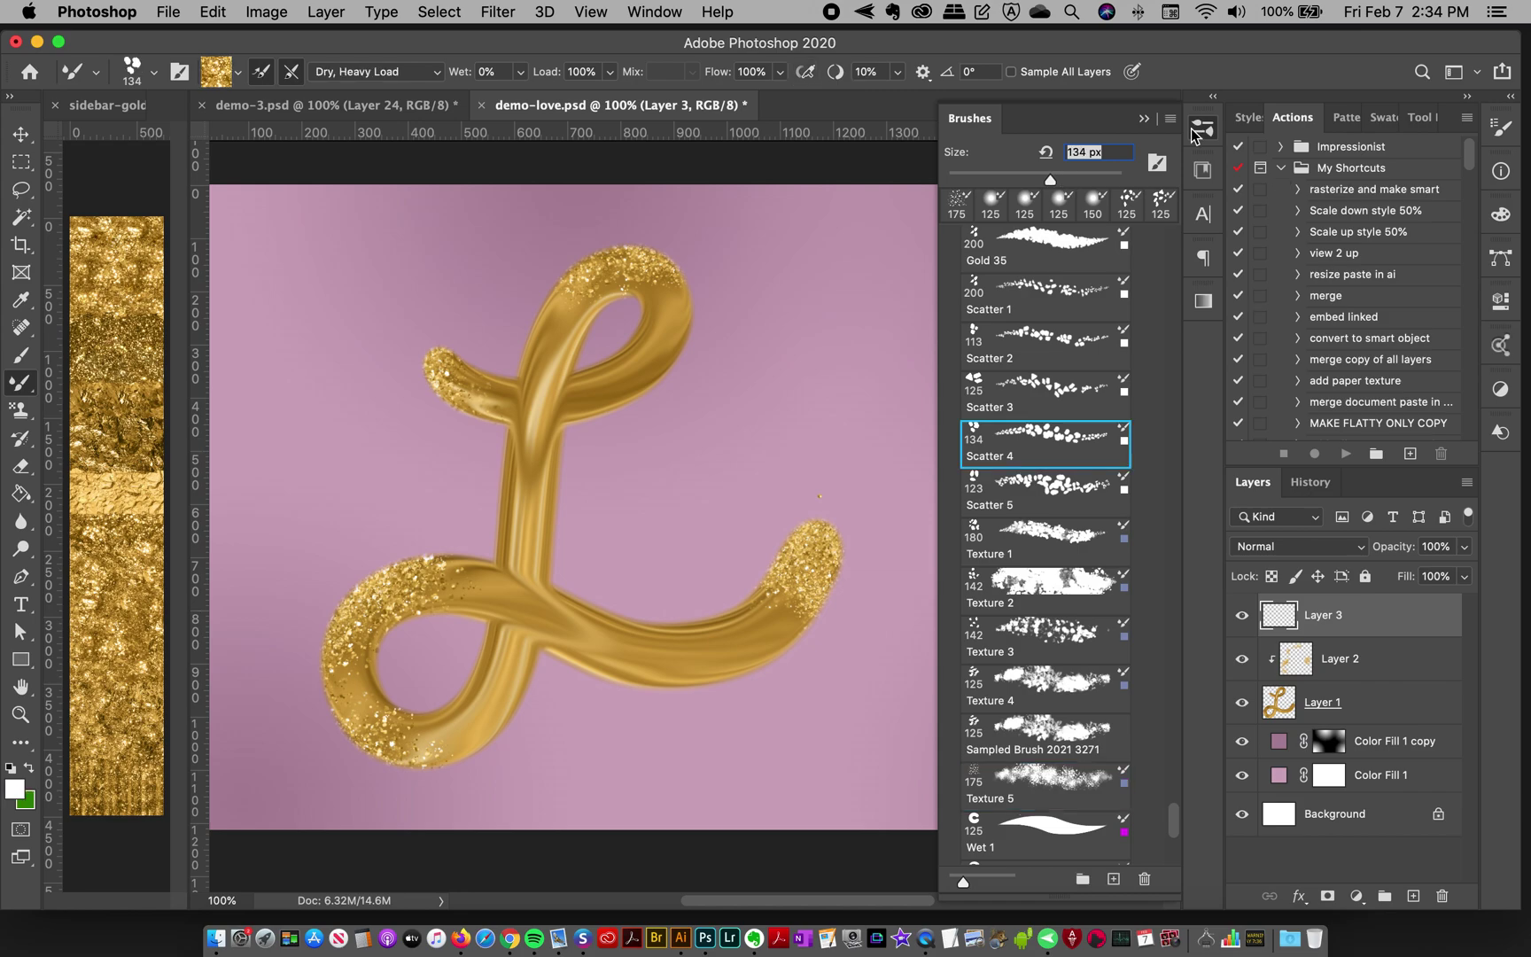
left_click(1202, 129)
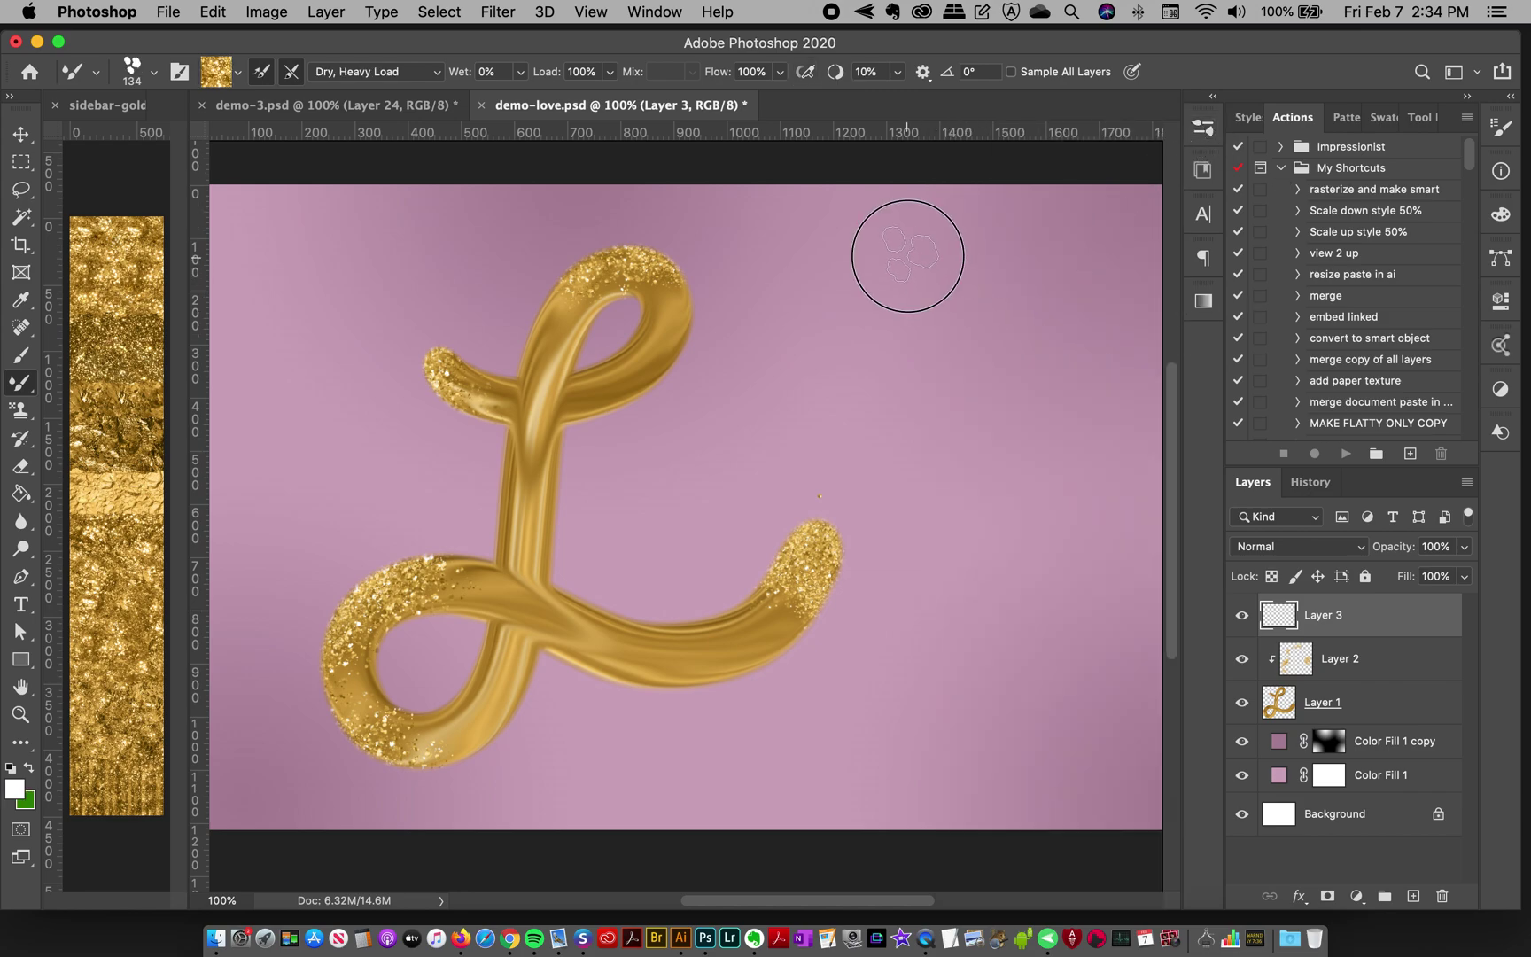
Try Scatter 4 strokes to the right of the L and over its top loop, undoing each one.
mouse_move(906, 259)
left_mouse_down()
mouse_move(974, 410)
mouse_move(979, 572)
left_mouse_up()
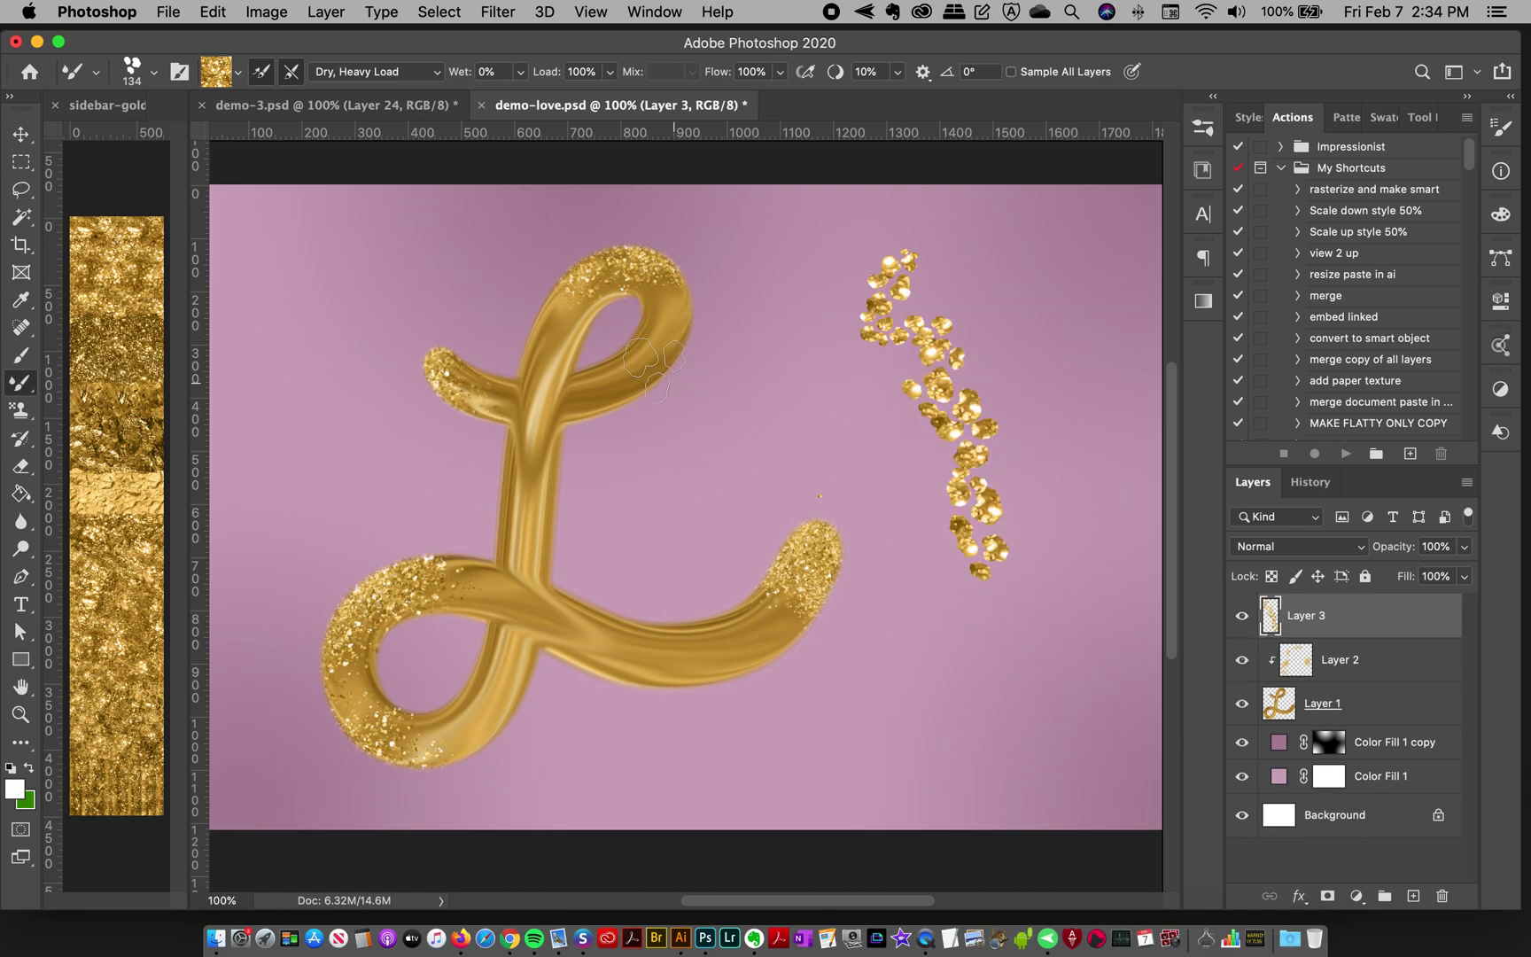
key("super+z")
left_click_drag(572, 253, 695, 248)
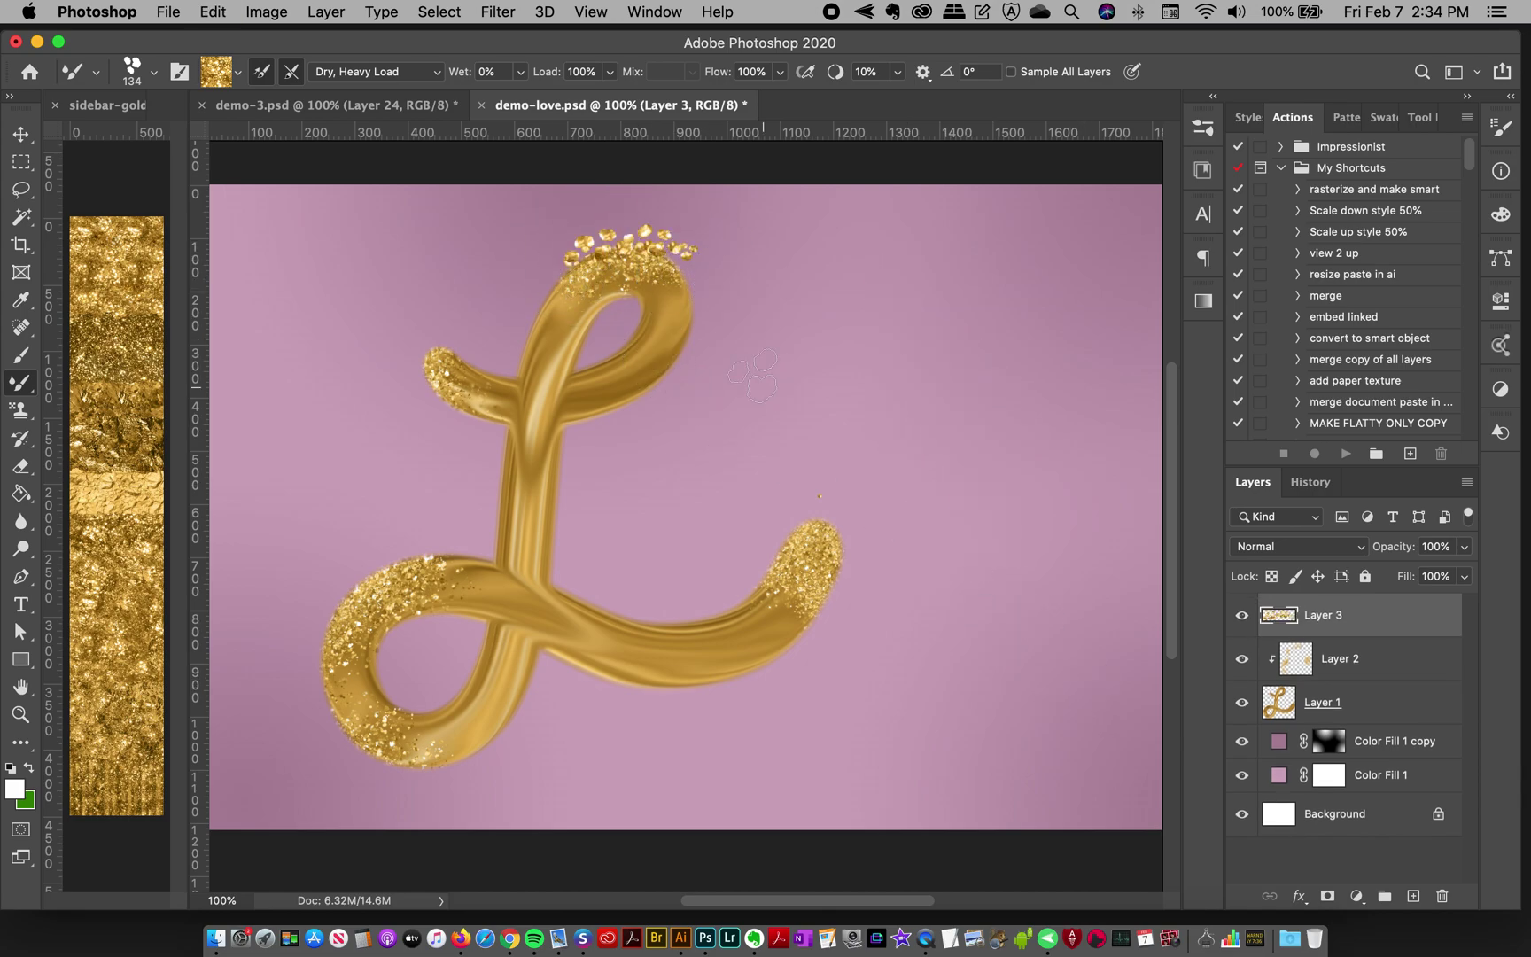
key("super+z")
Try Scatter 4 strokes beside the L and over its top loop at 125 px and 100 px, undoing each one.
mouse_move(780, 321)
left_mouse_down()
mouse_move(793, 263)
mouse_move(762, 410)
left_mouse_up()
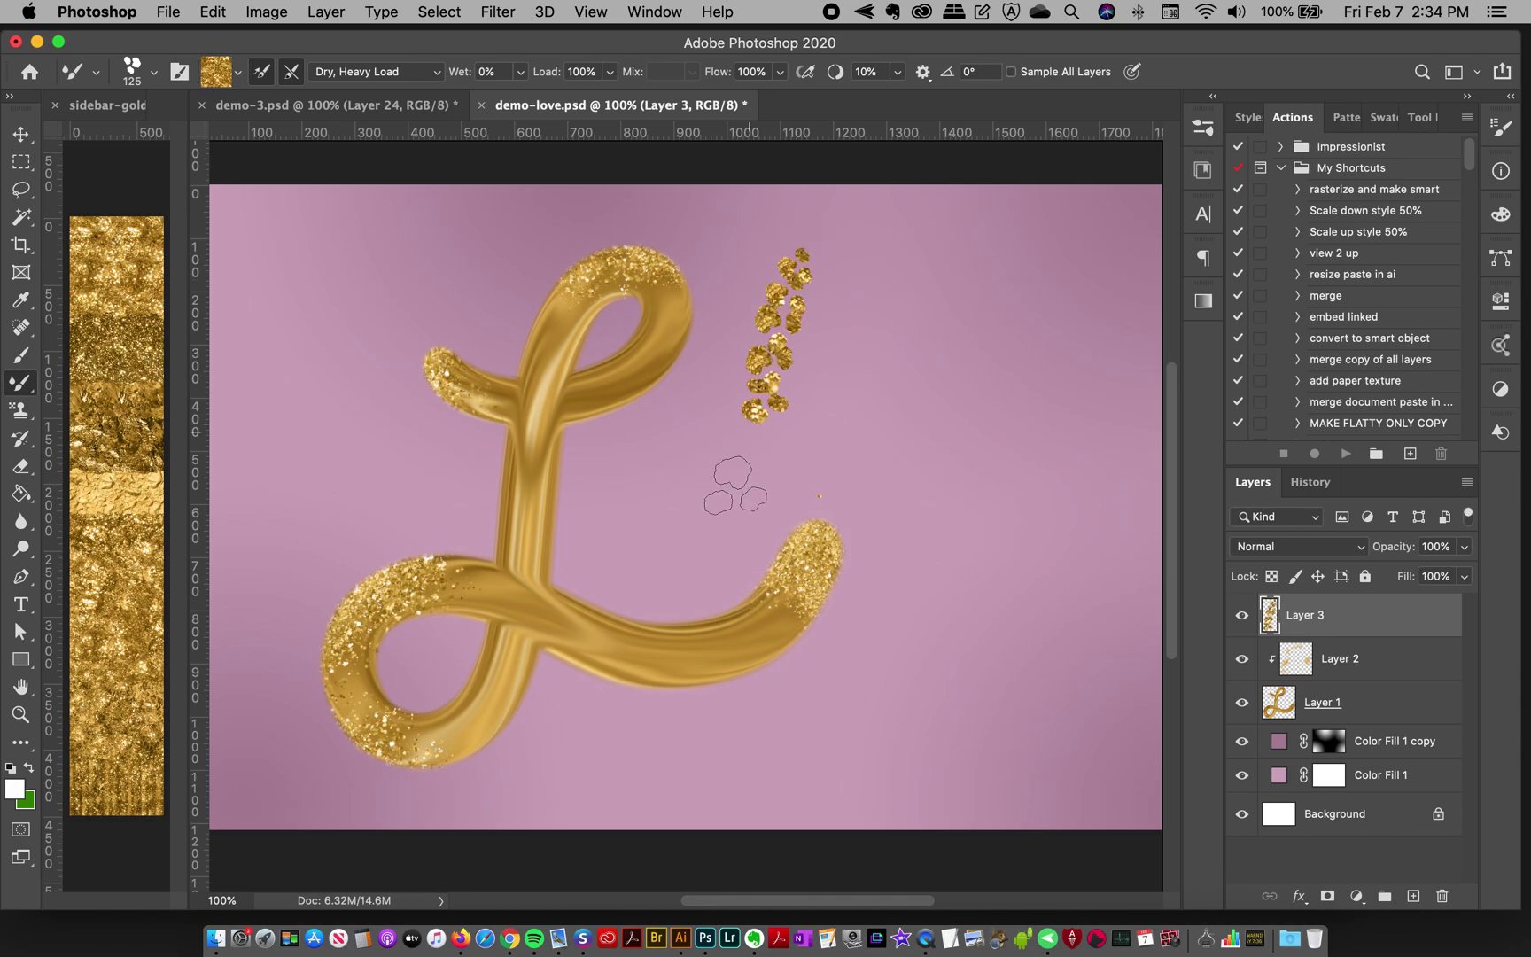
key("super+z")
left_click_drag(567, 253, 696, 247)
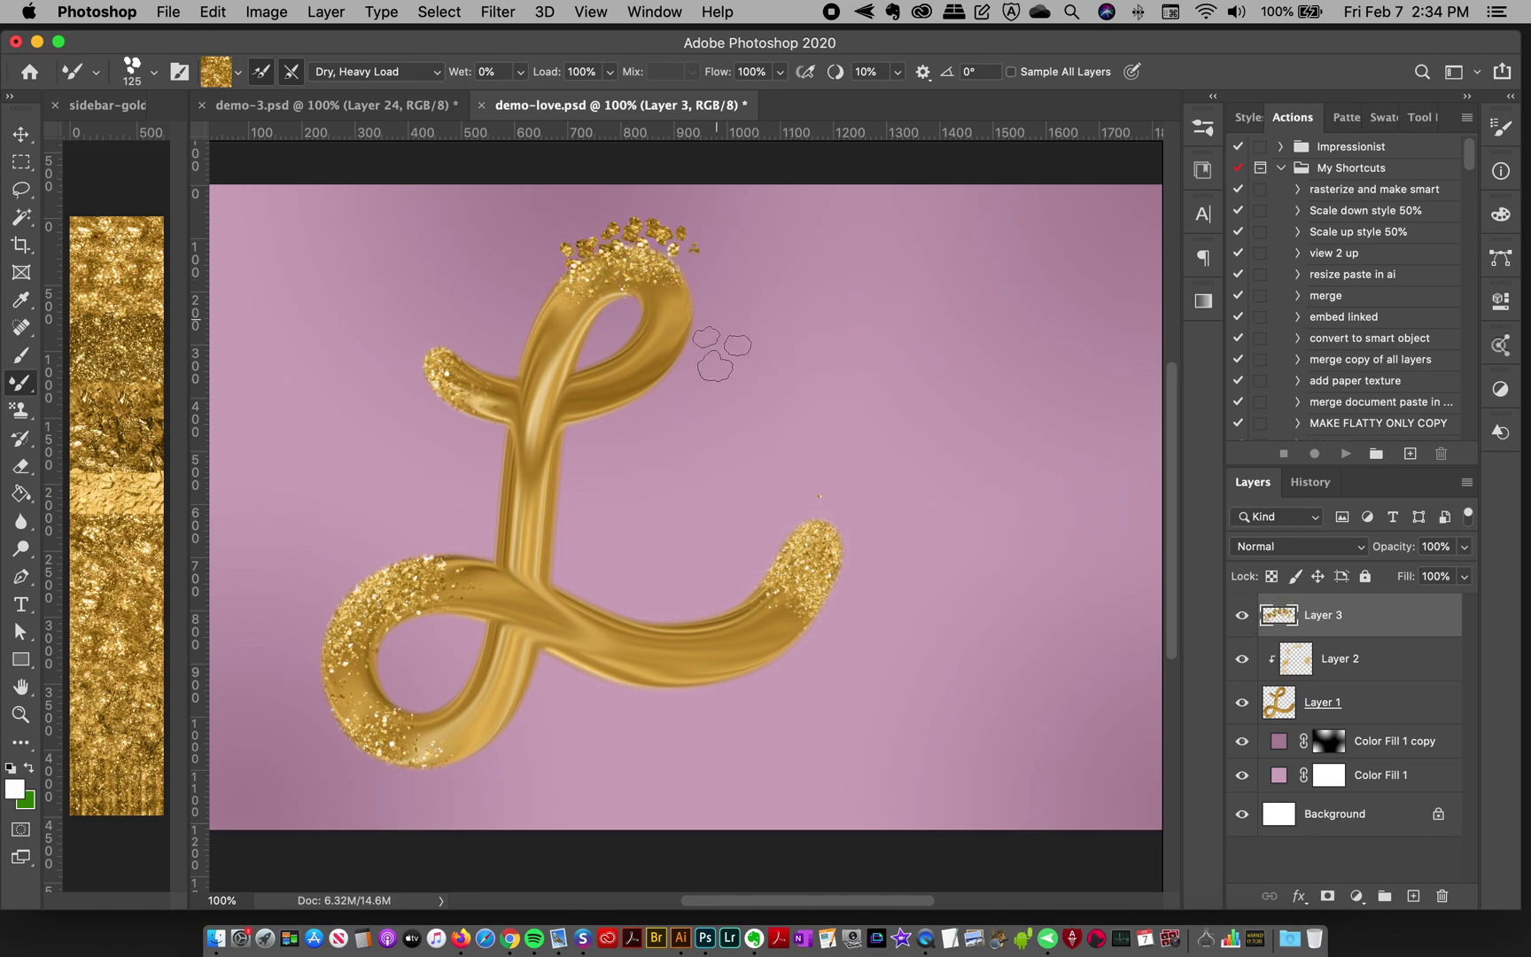
key("super+z")
key("bracketleft")
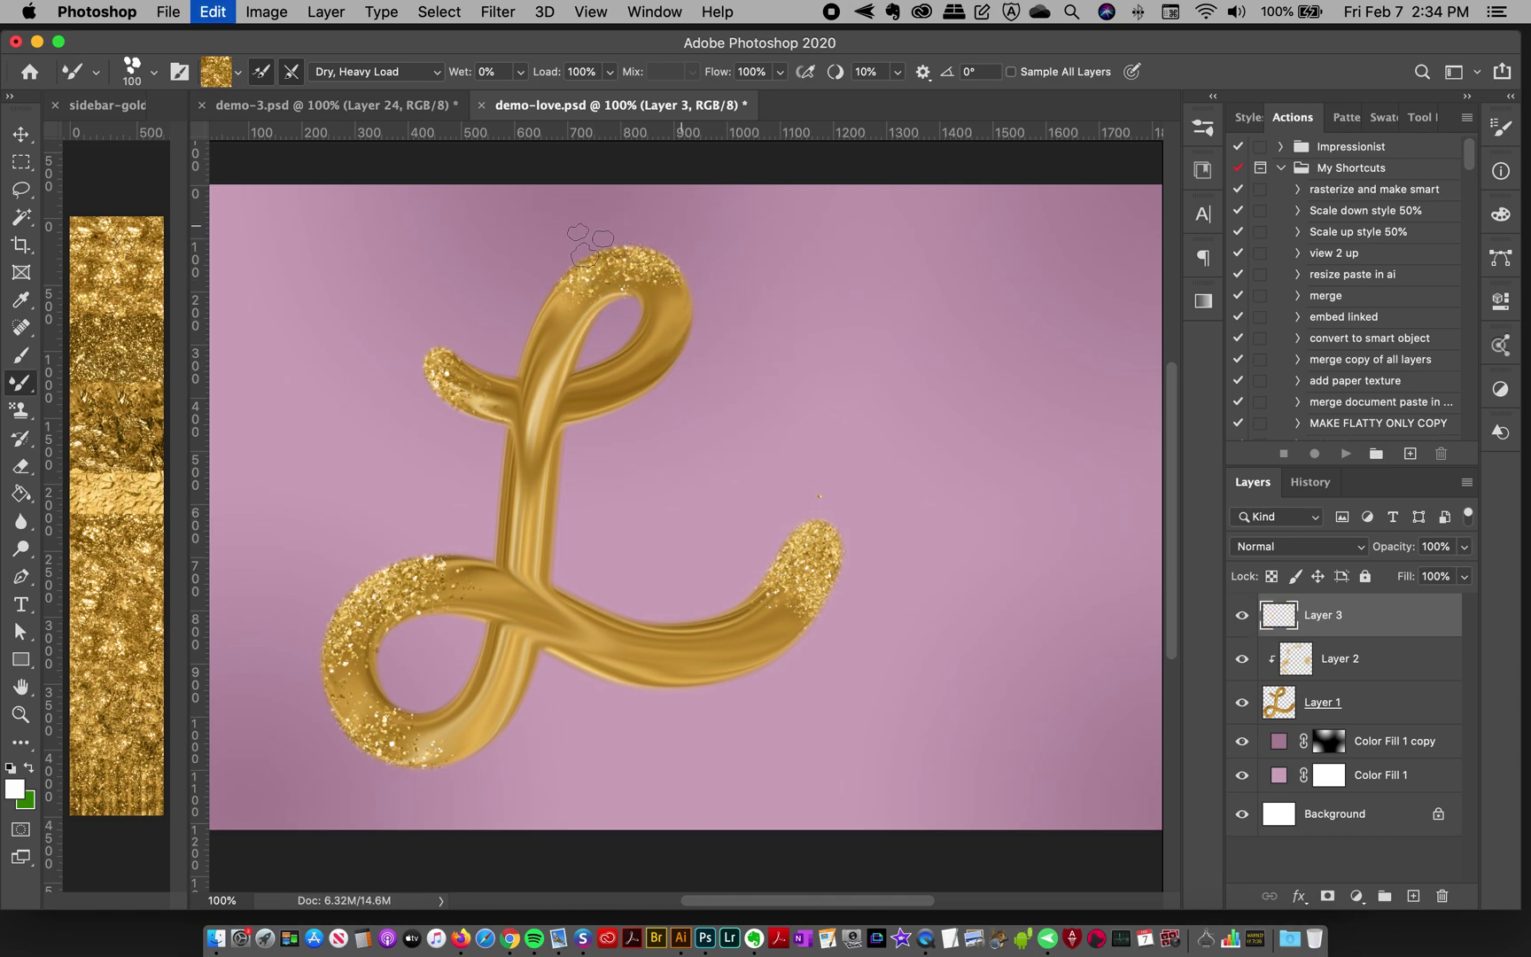
left_click_drag(589, 243, 704, 257)
key("super+z")
left_click_drag(557, 274, 686, 266)
key("super+z")
Choose the Scatter 5 brush at 123 px and test it on the empty background beside the L, undoing the test strokes.
left_click(1203, 128)
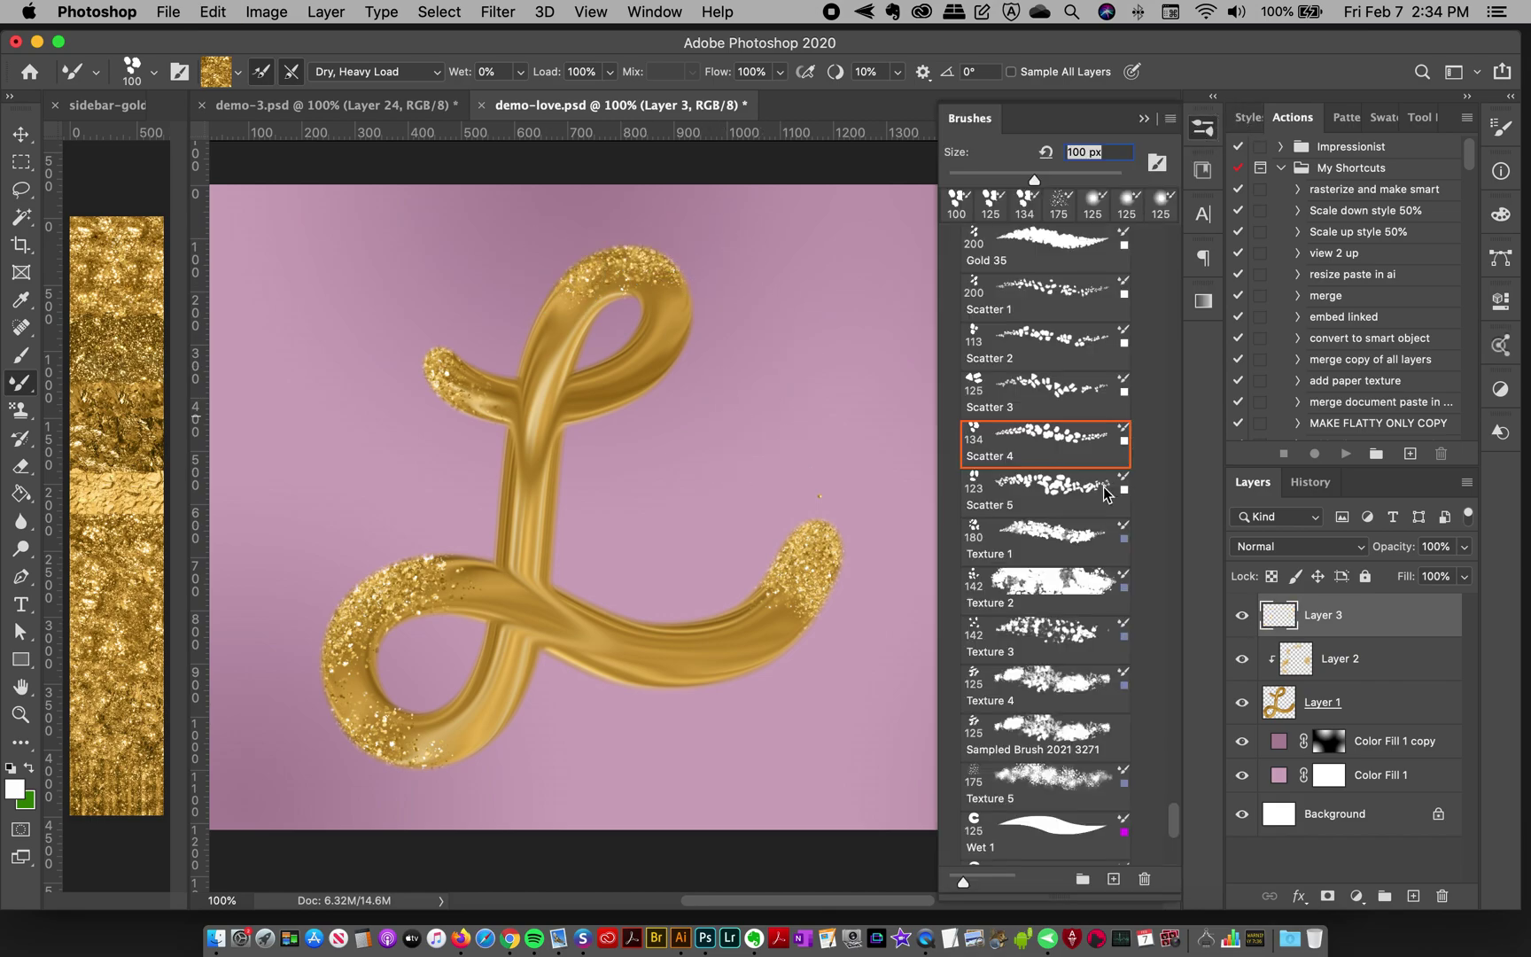
left_click(1050, 497)
mouse_move(935, 397)
left_mouse_down()
mouse_move(780, 261)
mouse_move(753, 350)
mouse_move(810, 292)
mouse_move(700, 483)
left_mouse_up()
key("super+z")
key("super+z")
key("super+z")
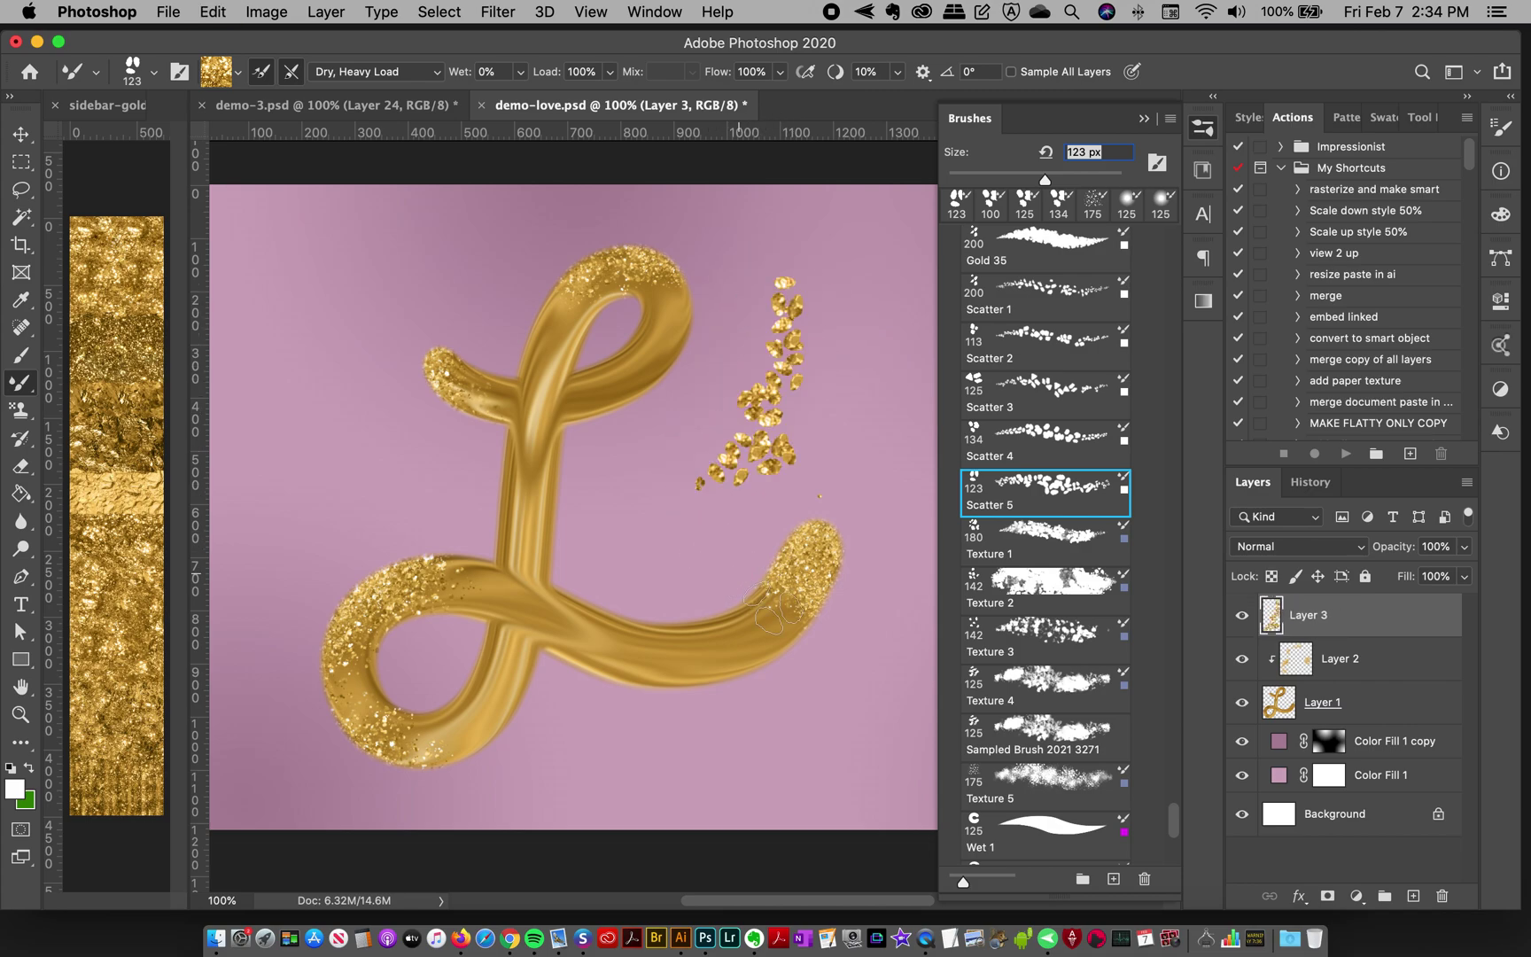
left_click(1203, 133)
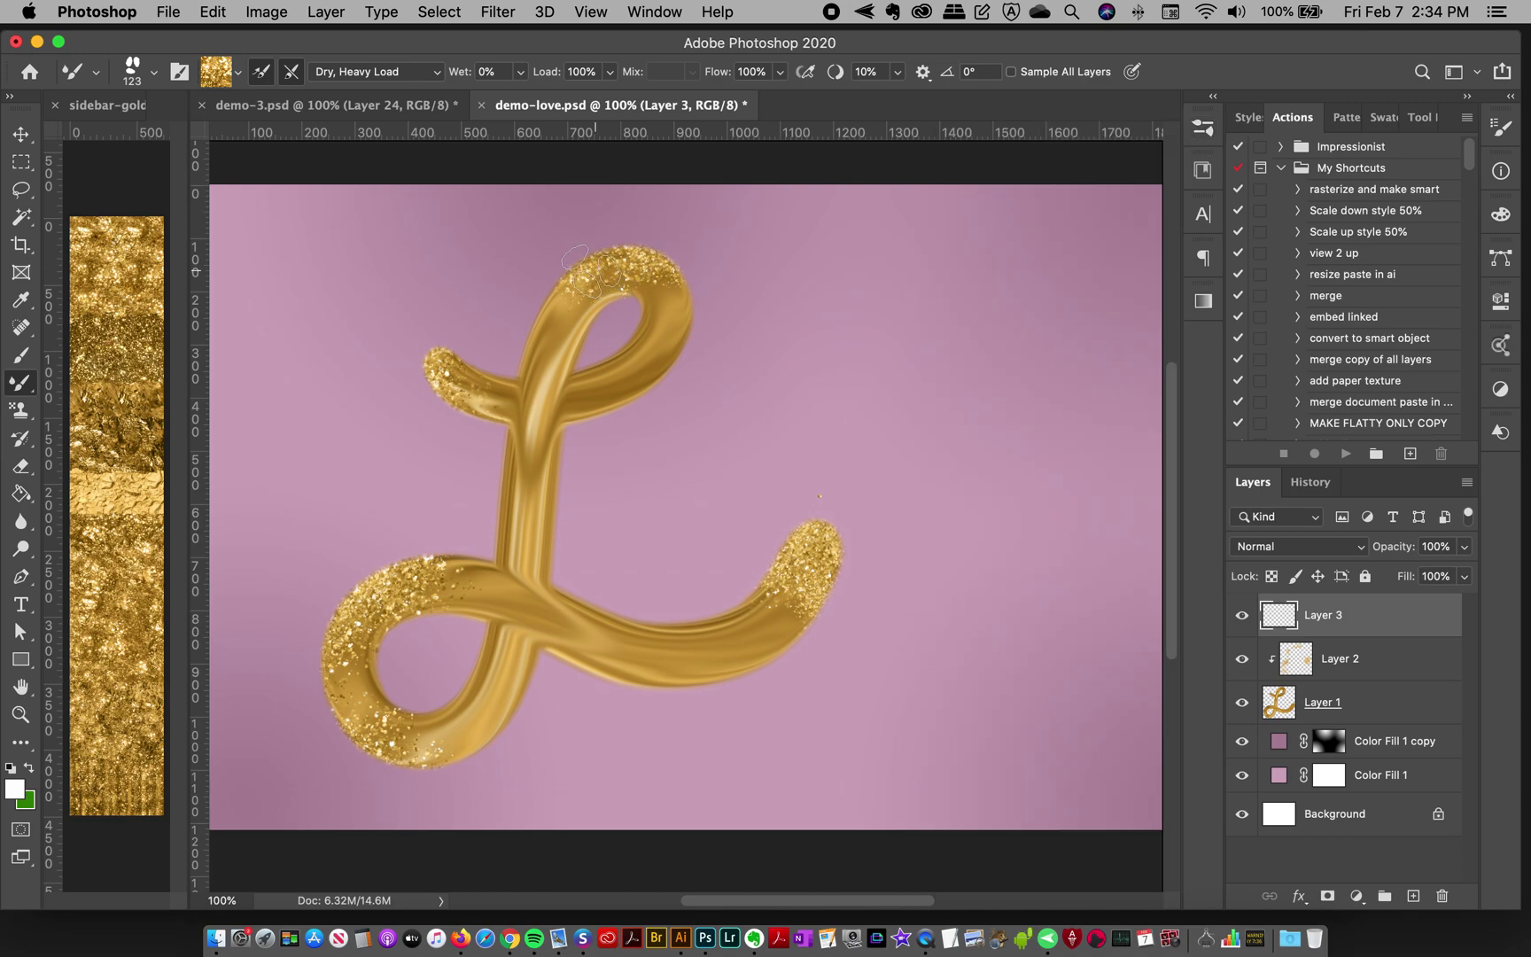
Reduce Scatter 5 to 100 px while trying flakes over the L's top loop, undoing each attempt.
left_click(574, 260)
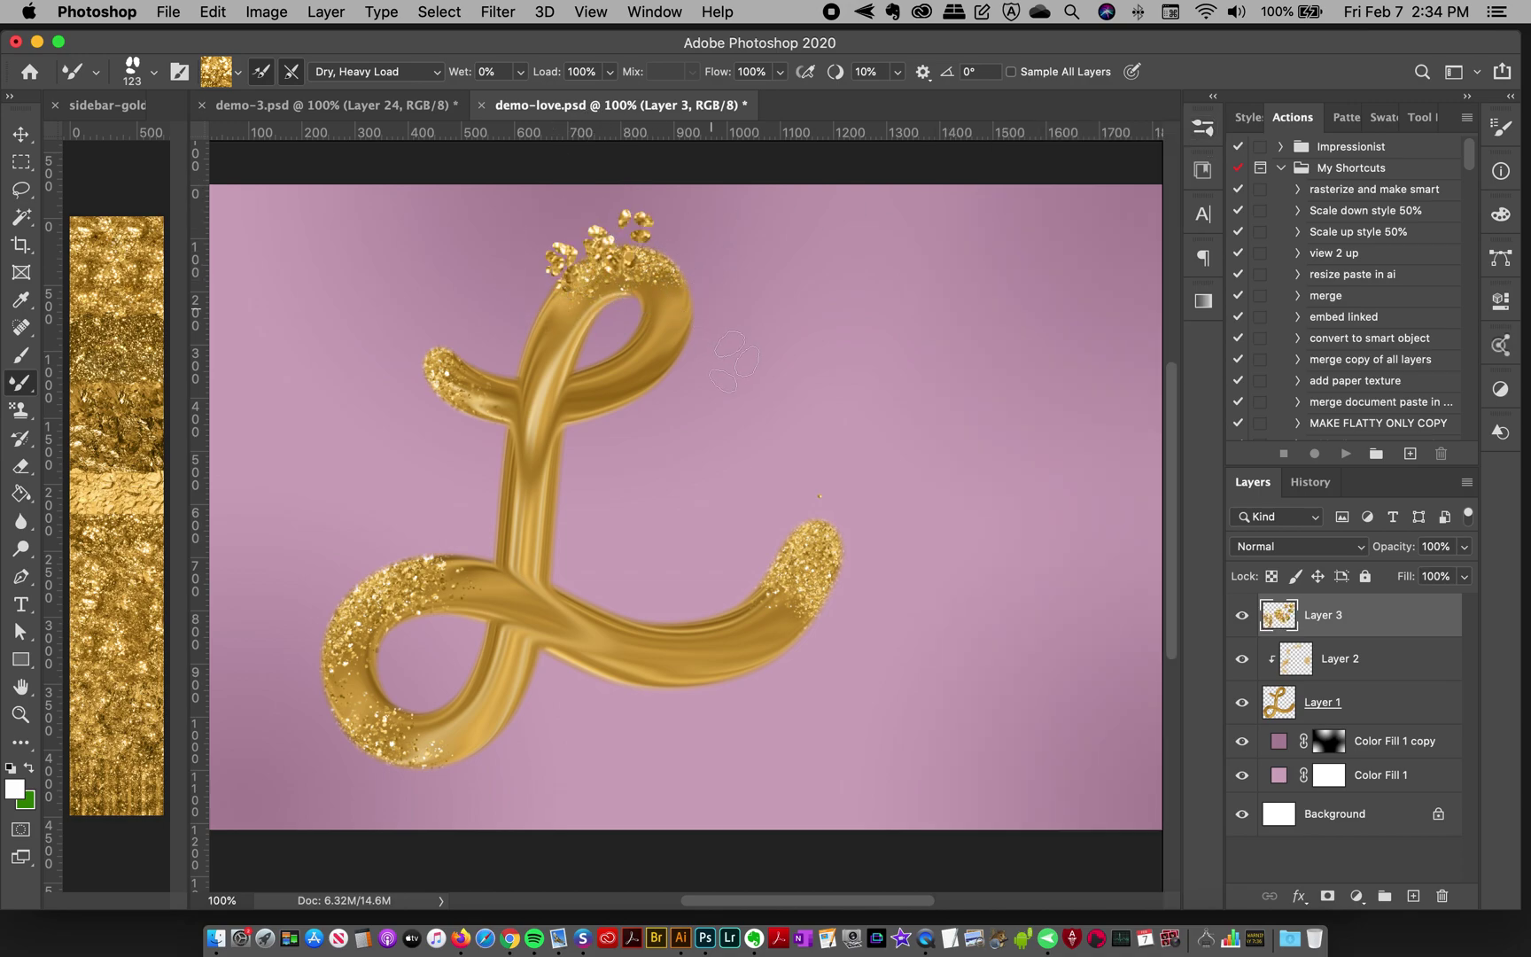
key("super+z")
key("[")
left_click_drag(567, 270, 667, 265)
key("super+z")
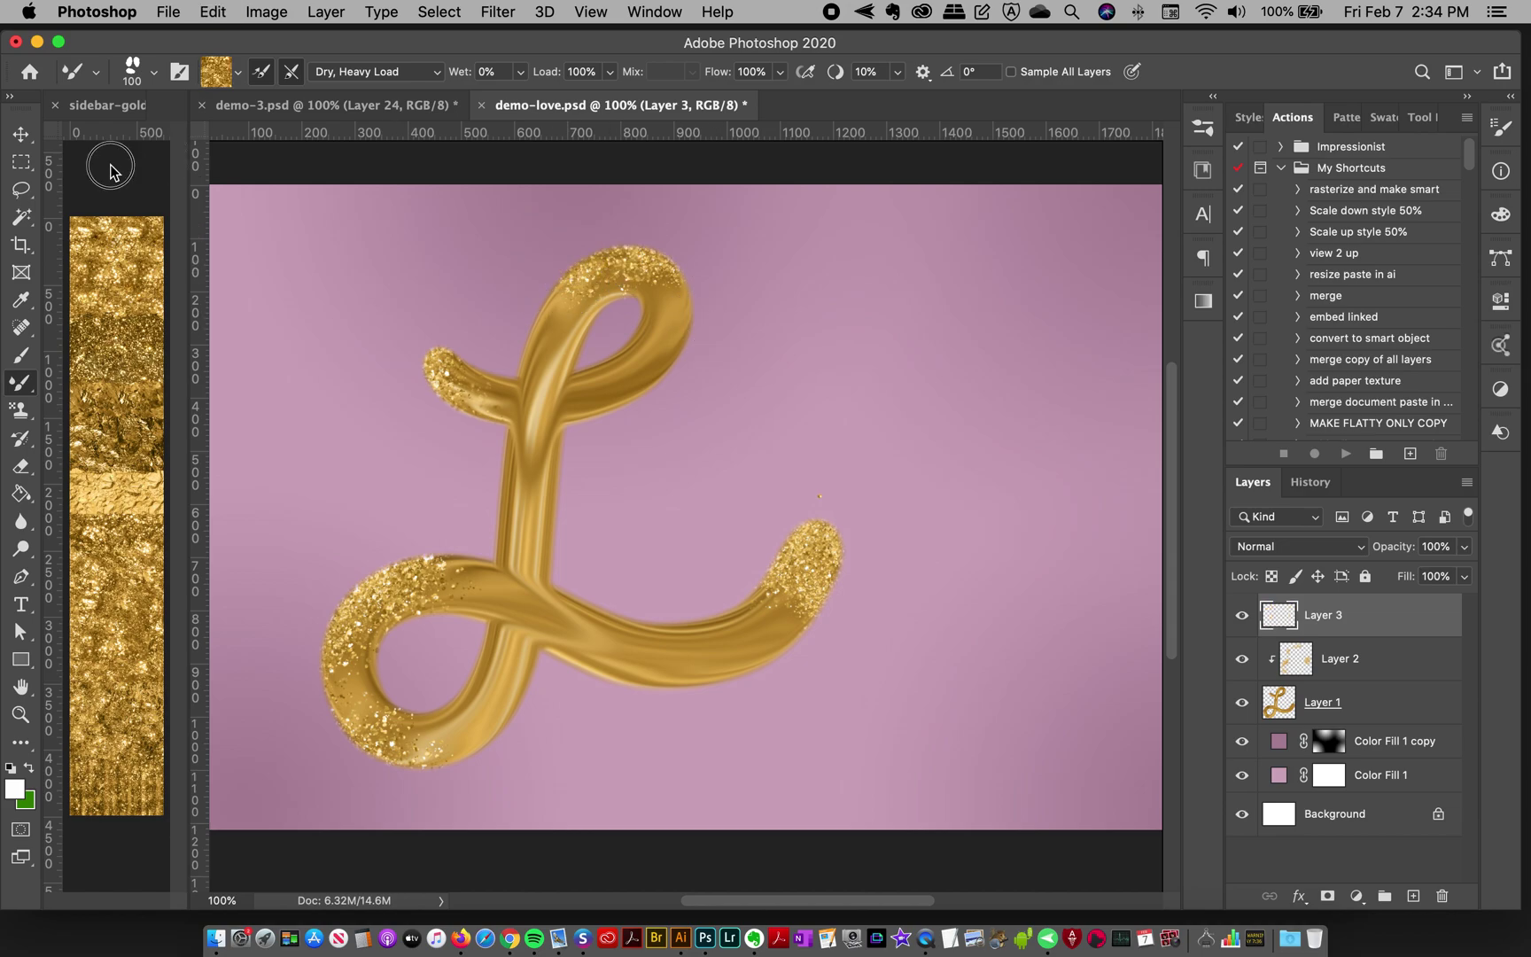
Try a Scatter 5 stroke of gold flakes on the background to the right of the L and undo it.
left_click(116, 164)
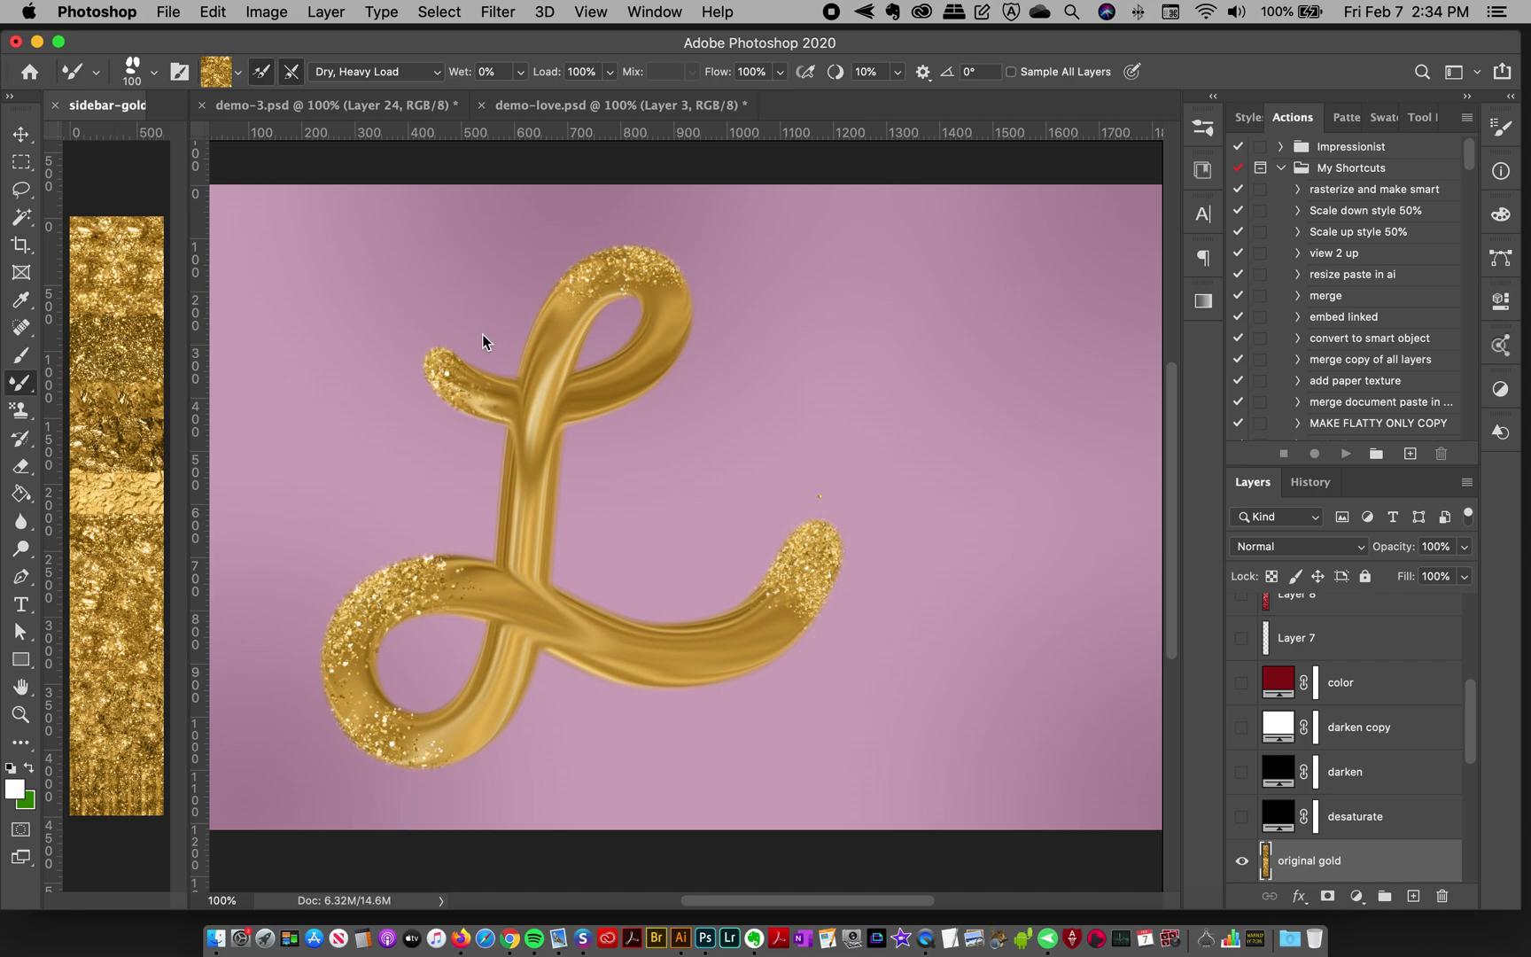
left_click(621, 262)
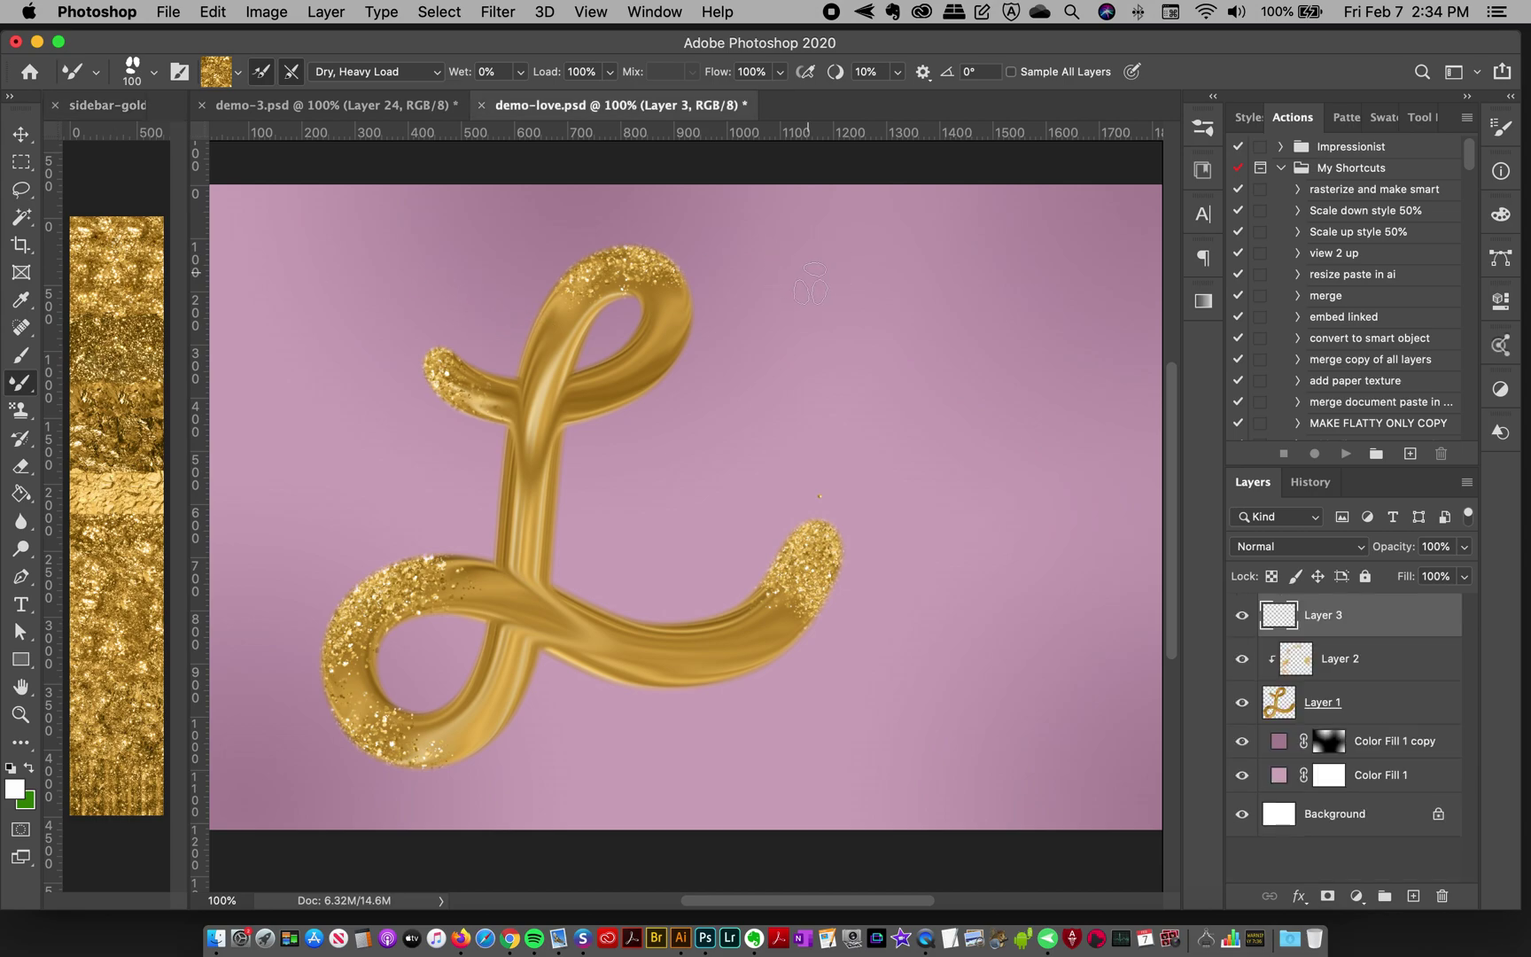
mouse_move(817, 245)
left_mouse_down()
mouse_move(758, 383)
mouse_move(766, 439)
left_mouse_up()
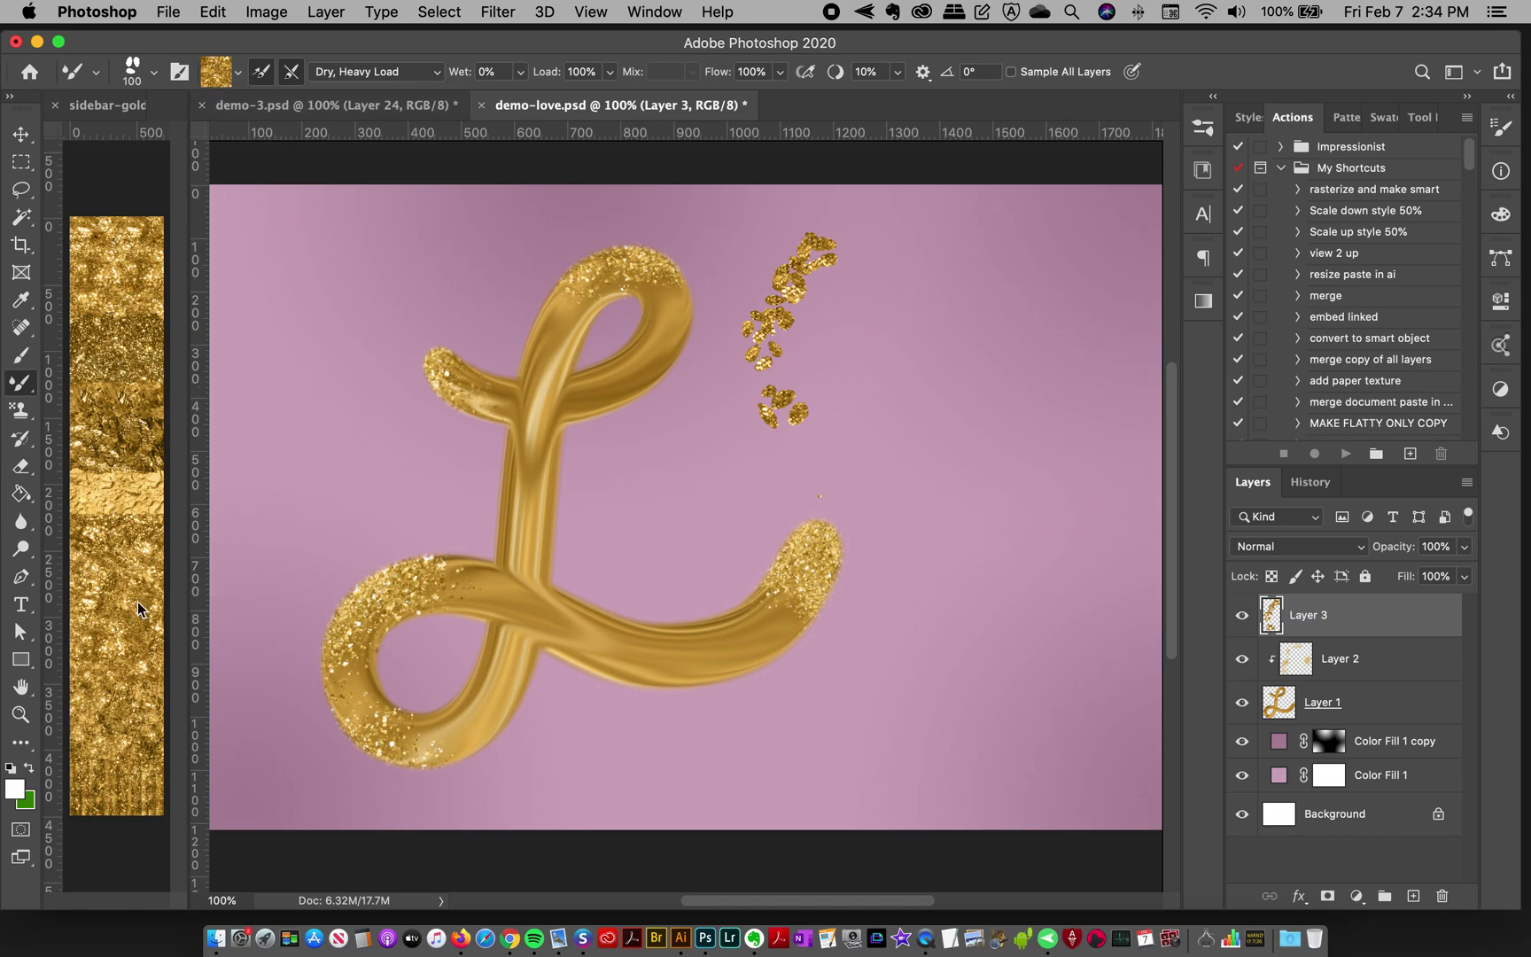
key("super+d")
key("super+z")
Sample gold glitter from the upper part of the sidebar-gold texture and return to demo-love.psd.
left_click(105, 130)
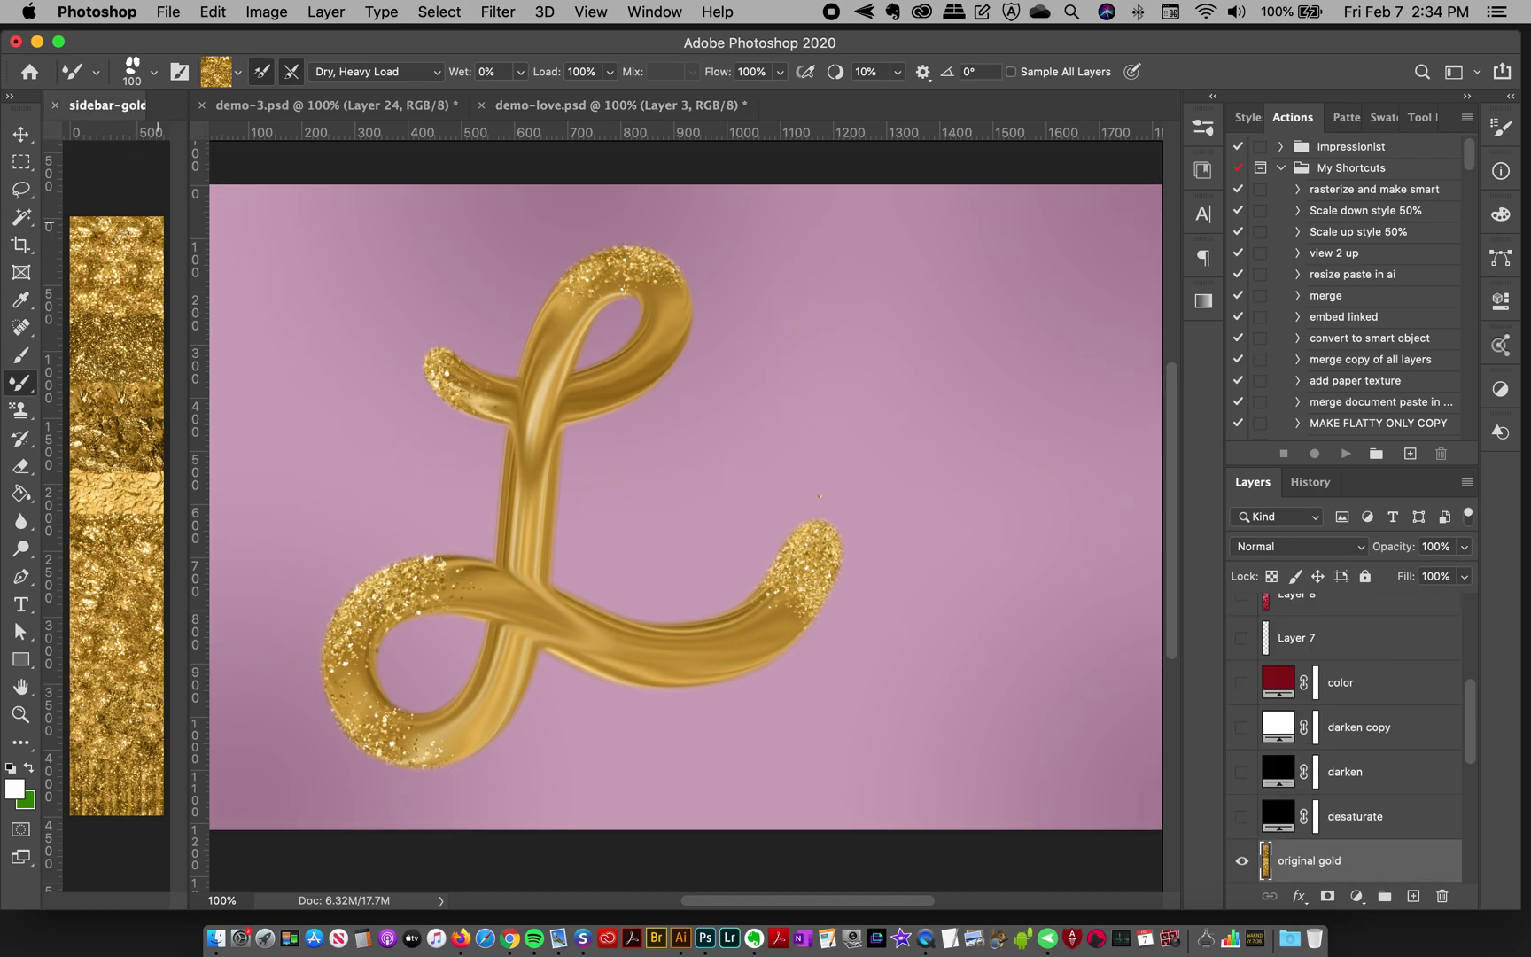
left_click(106, 263, "alt")
left_click(603, 206)
Scatter 100 px gold flakes along the upper outer edge of the L's top loop on Layer 3.
left_click(571, 257)
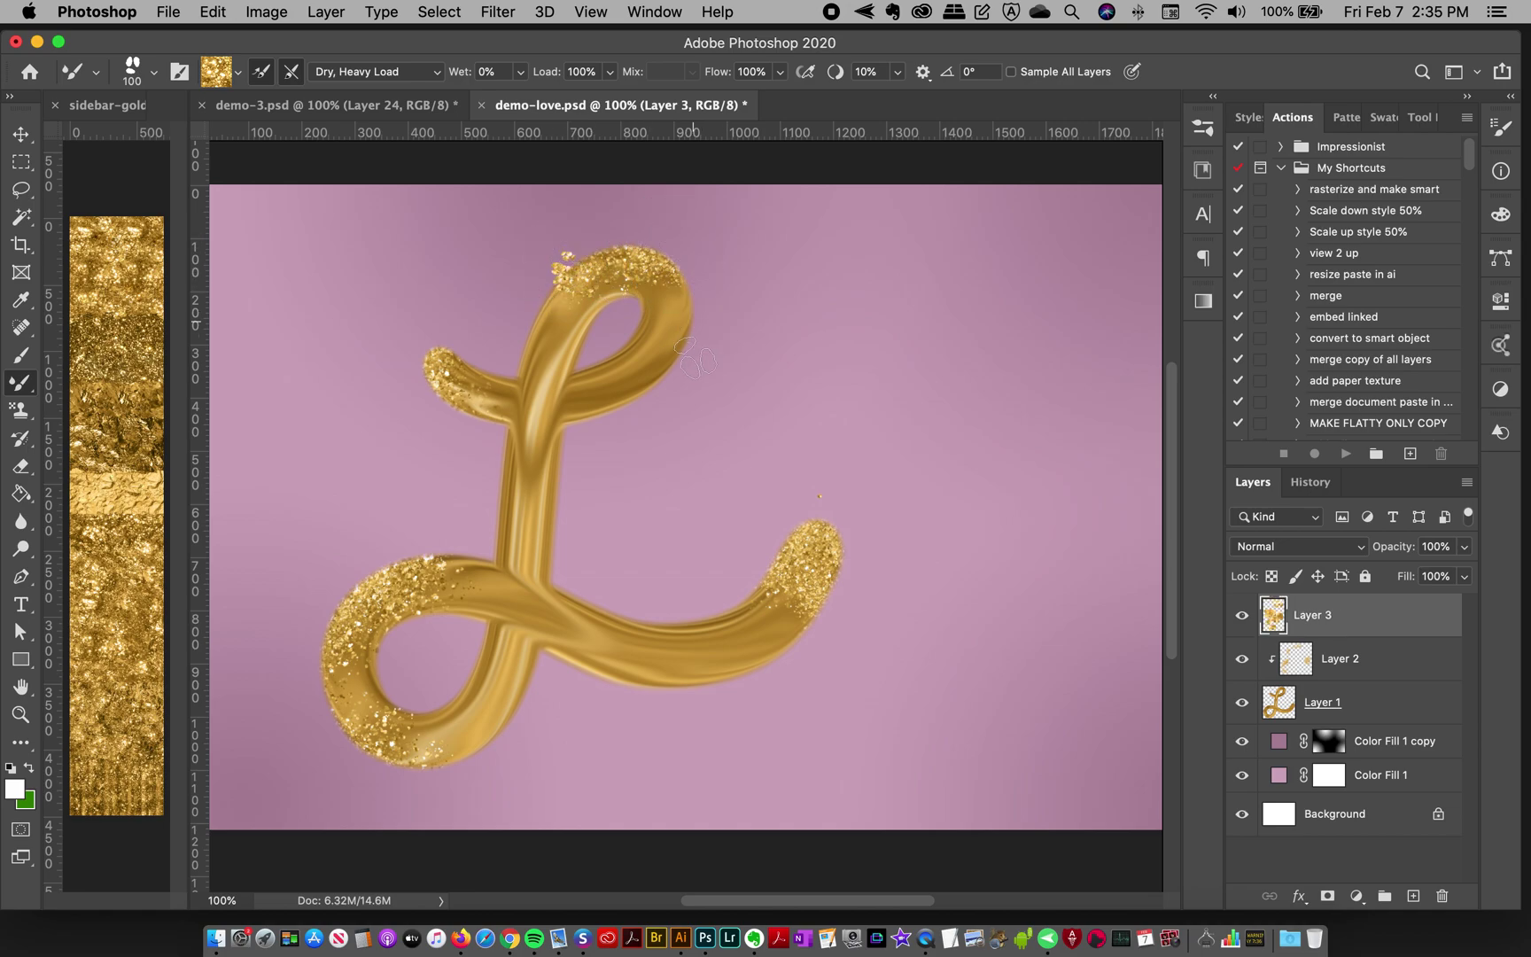
left_click_drag(607, 226, 692, 258)
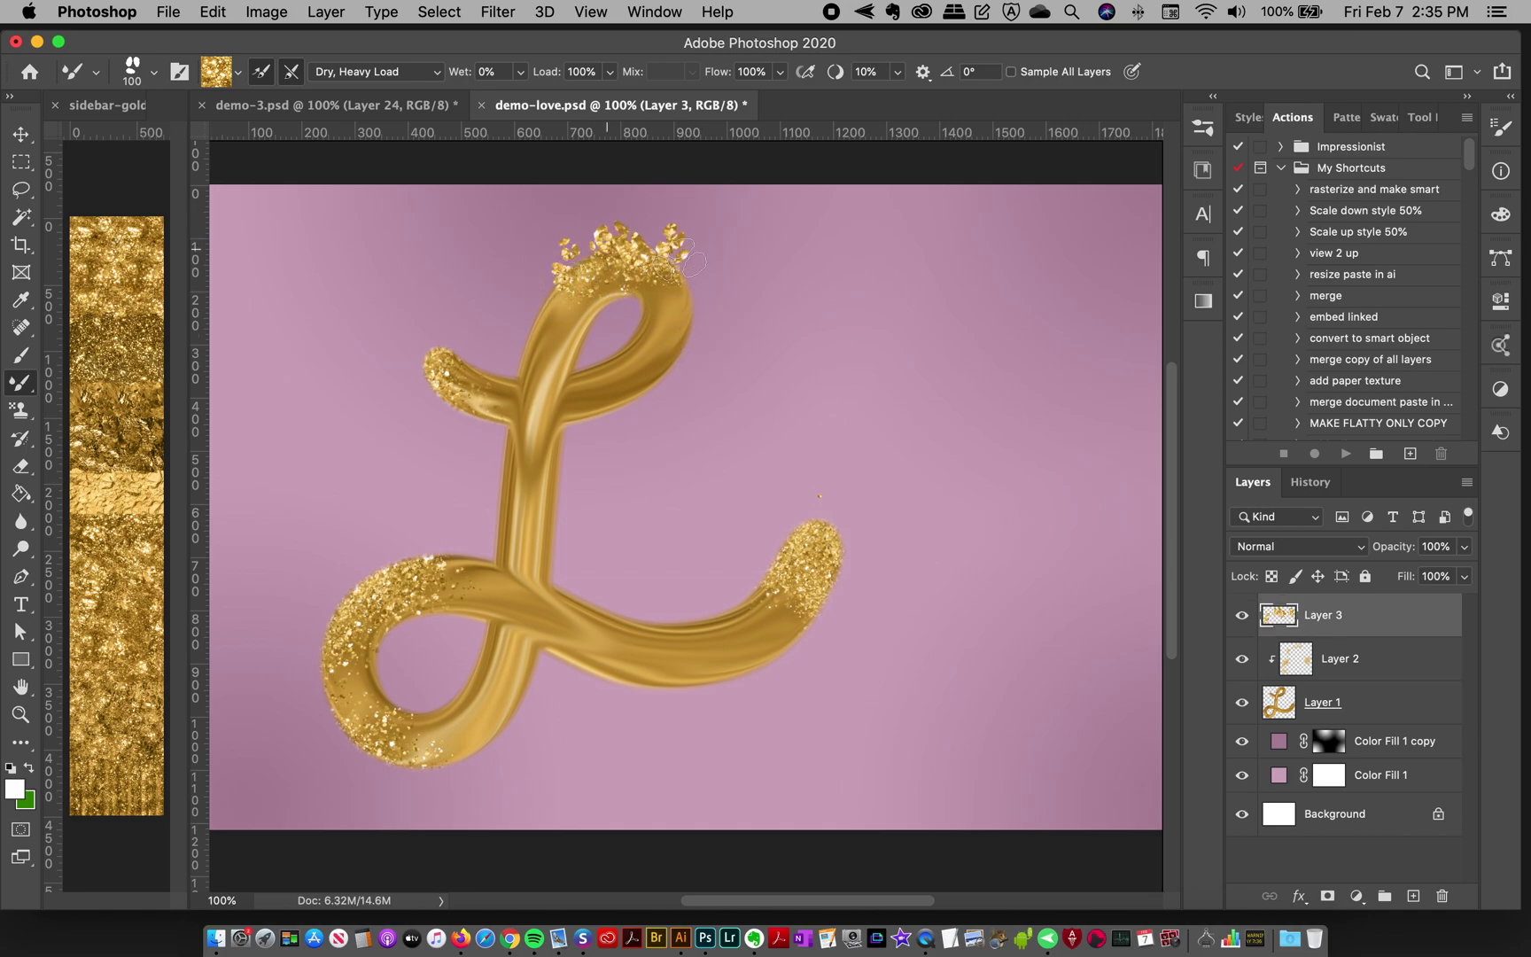
key("super+z")
left_click(602, 252)
left_click(640, 246)
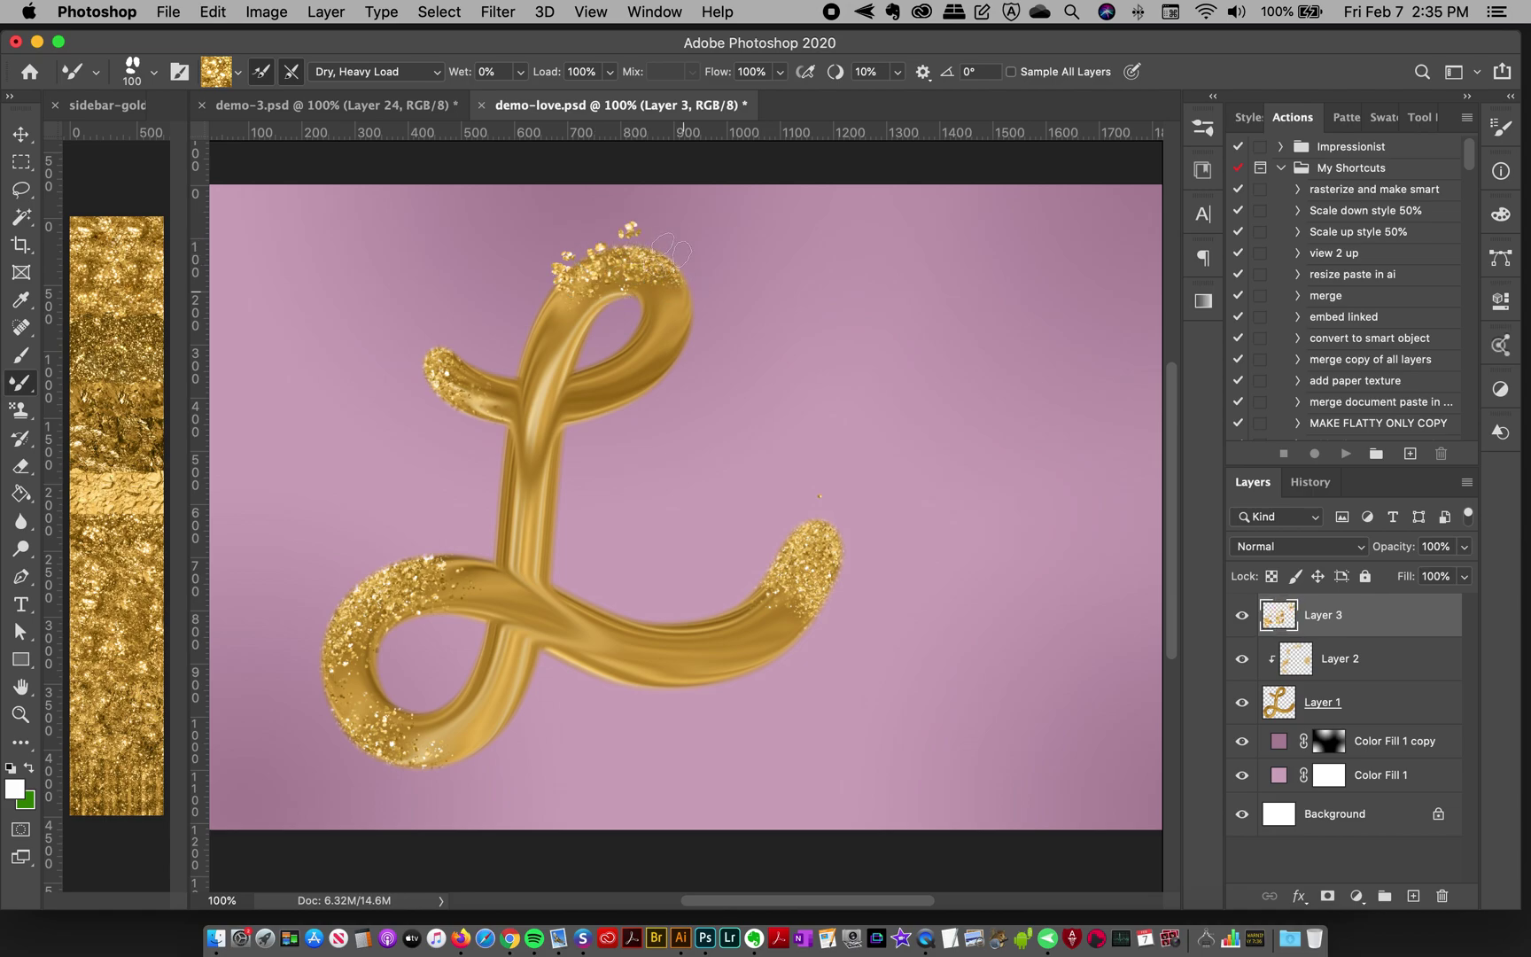
left_click(657, 266)
left_click(647, 269)
Scatter gold flakes trailing up and outward from the tip of the L's upper-left stroke.
left_click(429, 362)
key("super+z")
left_click(413, 314)
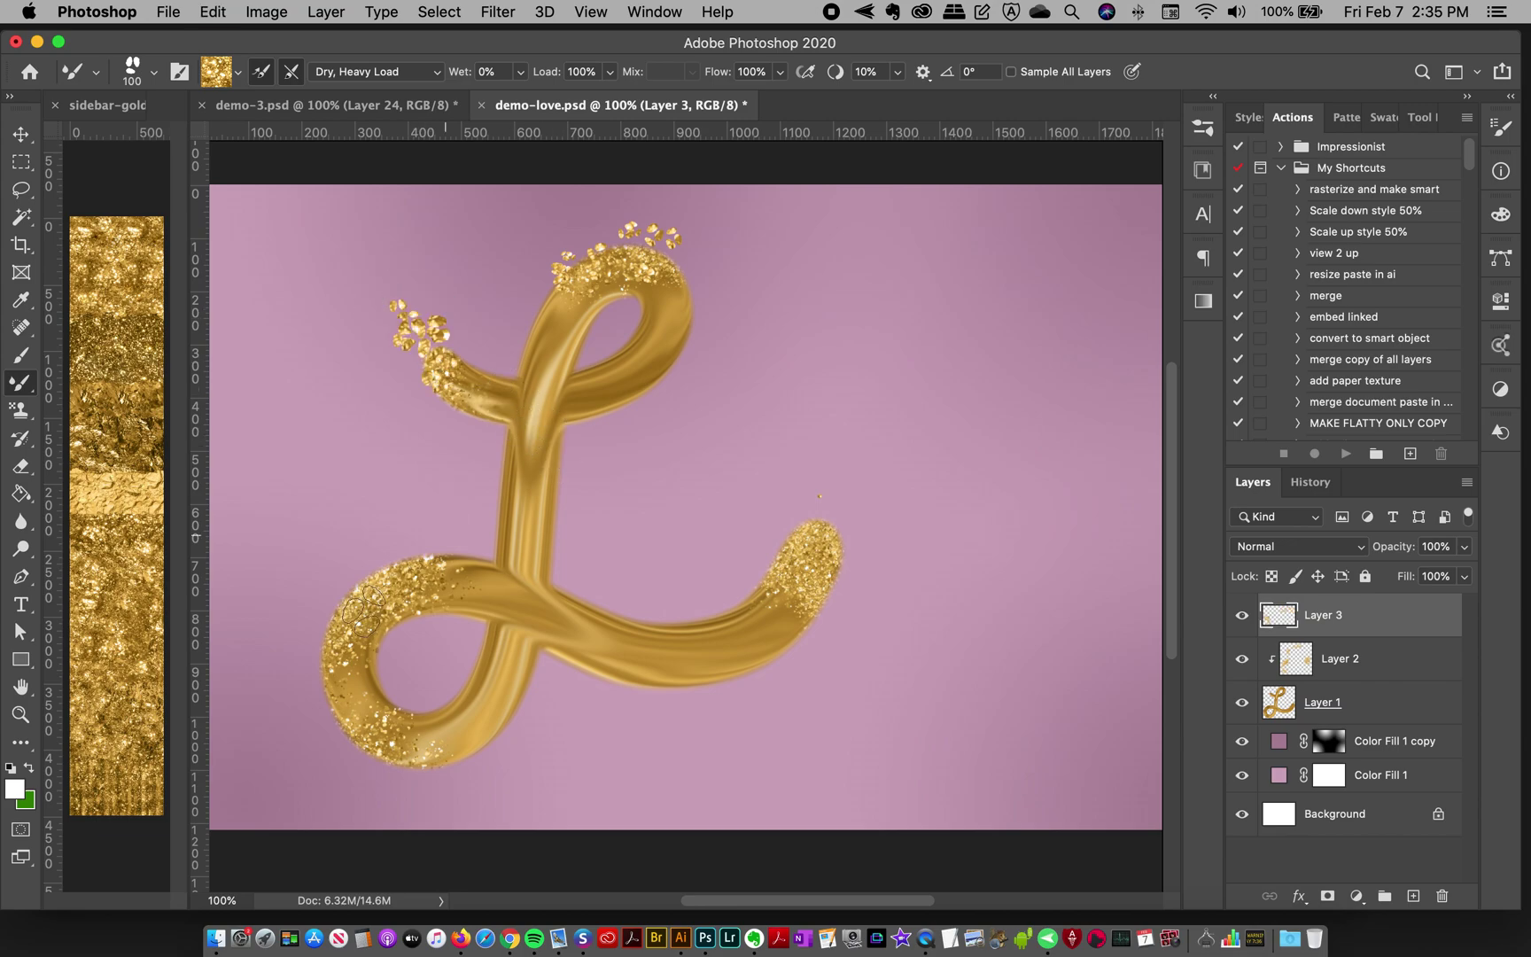
Scatter gold flakes around the upper-left outer edge of the L's lower-left loop with the brush reduced to 90 px.
left_click(341, 611)
key("super+z")
key("bracketleft")
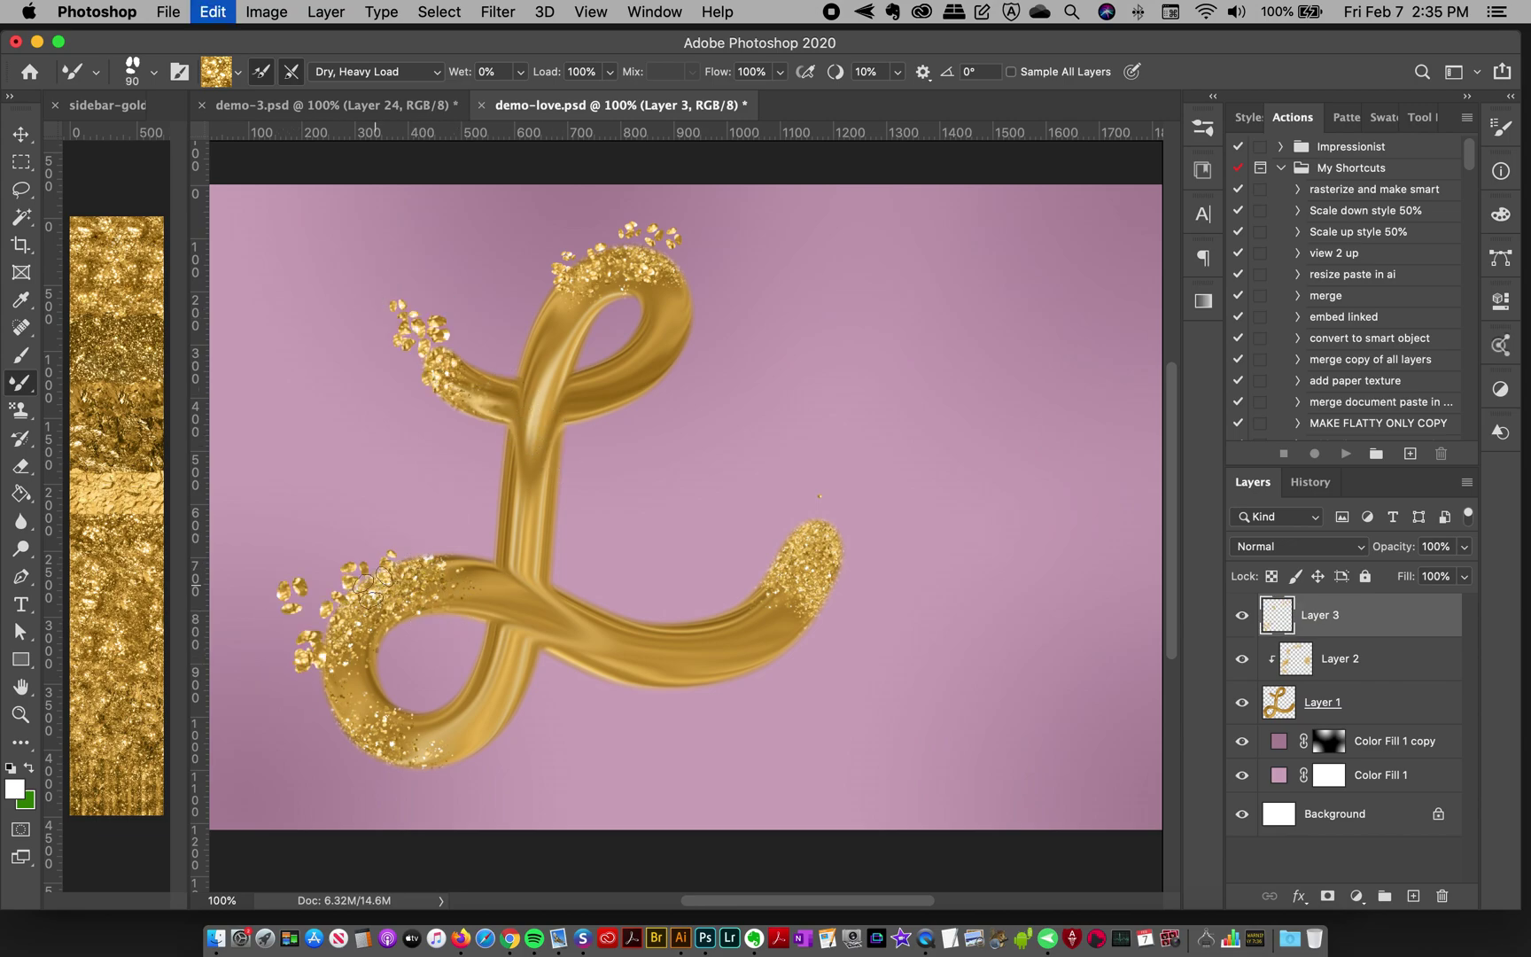
key("super+z")
left_click(356, 592)
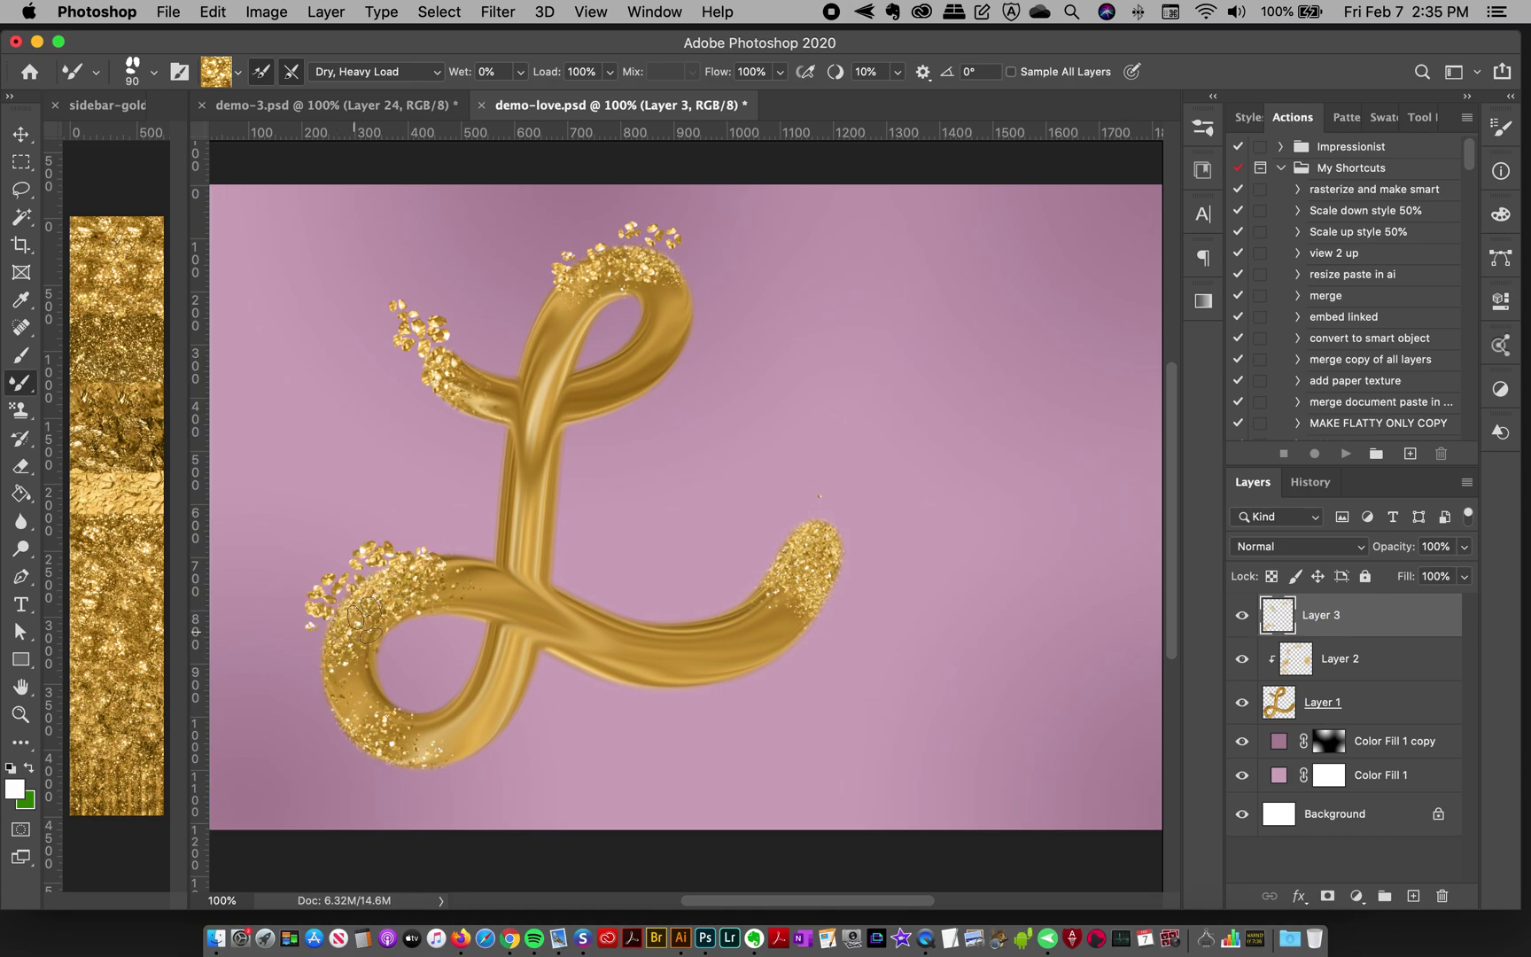
Add gold flakes to the upturned end of the L's tail and along the underside of its lower-left loop.
left_click(802, 542)
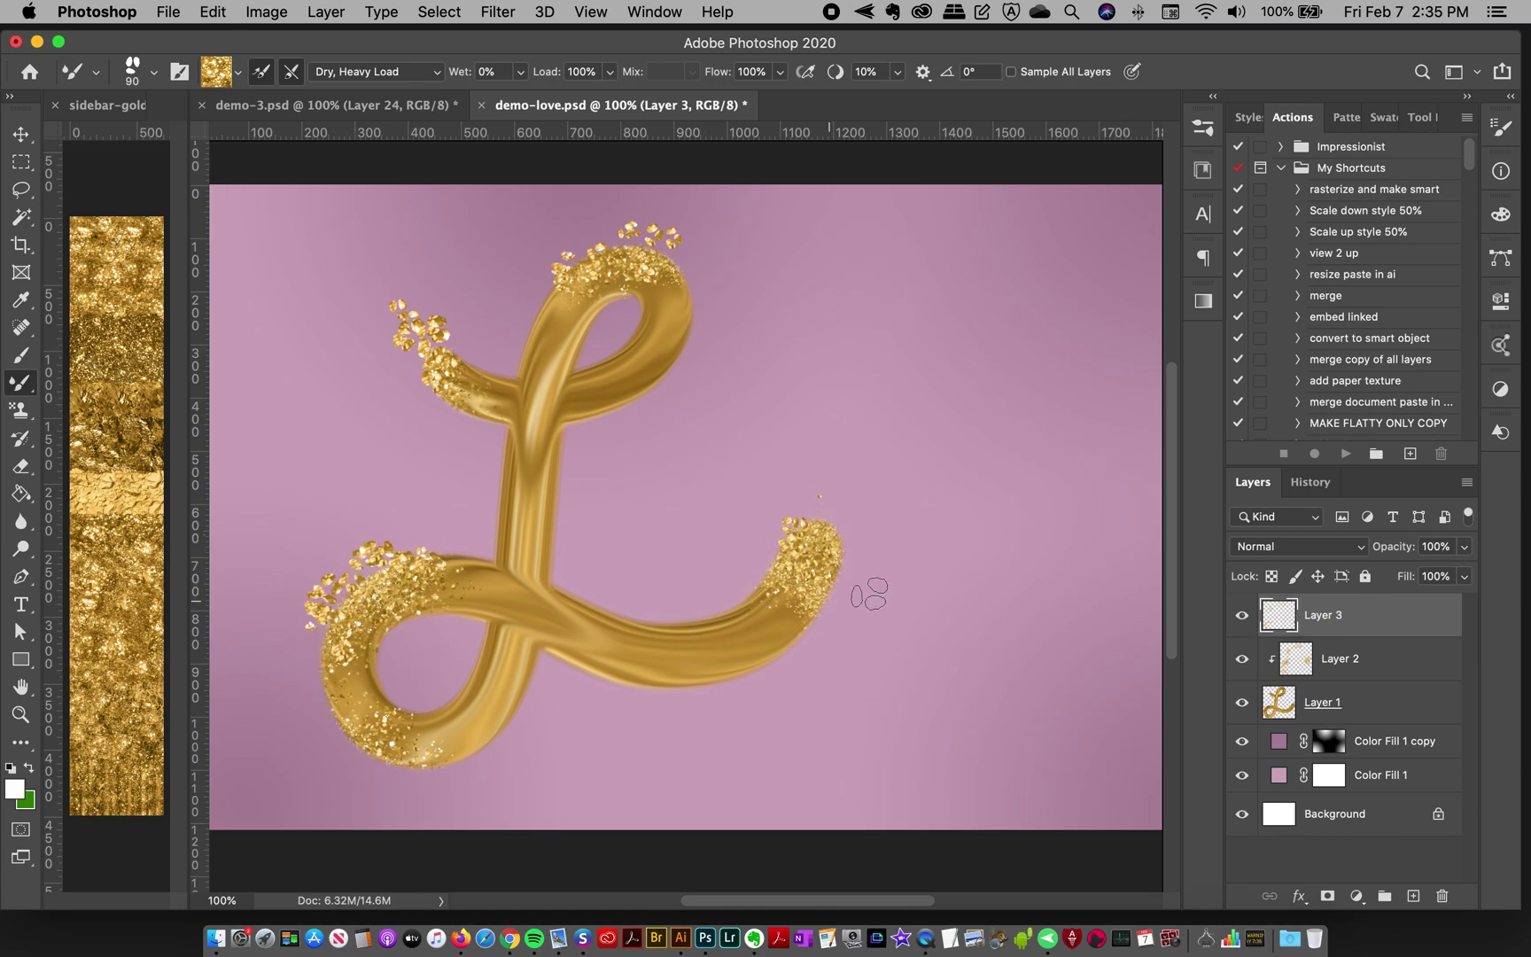
left_click(848, 537)
key("super+z")
left_click(376, 746)
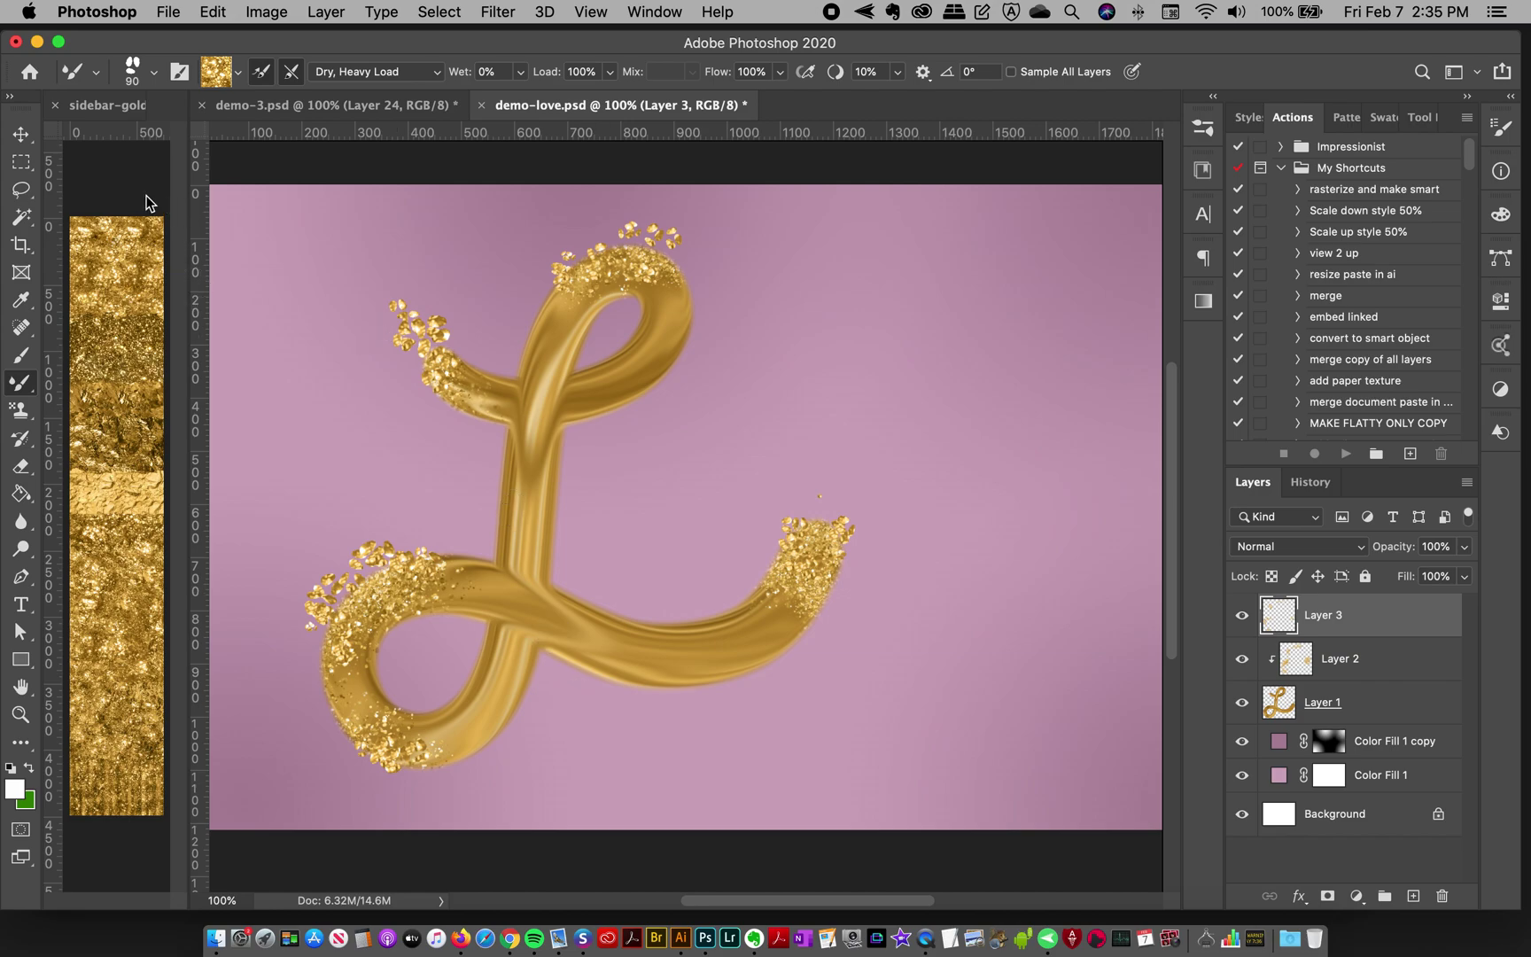
Compare the flakes on the L with the finished Love lettering in demo-3.psd.
left_click(113, 194)
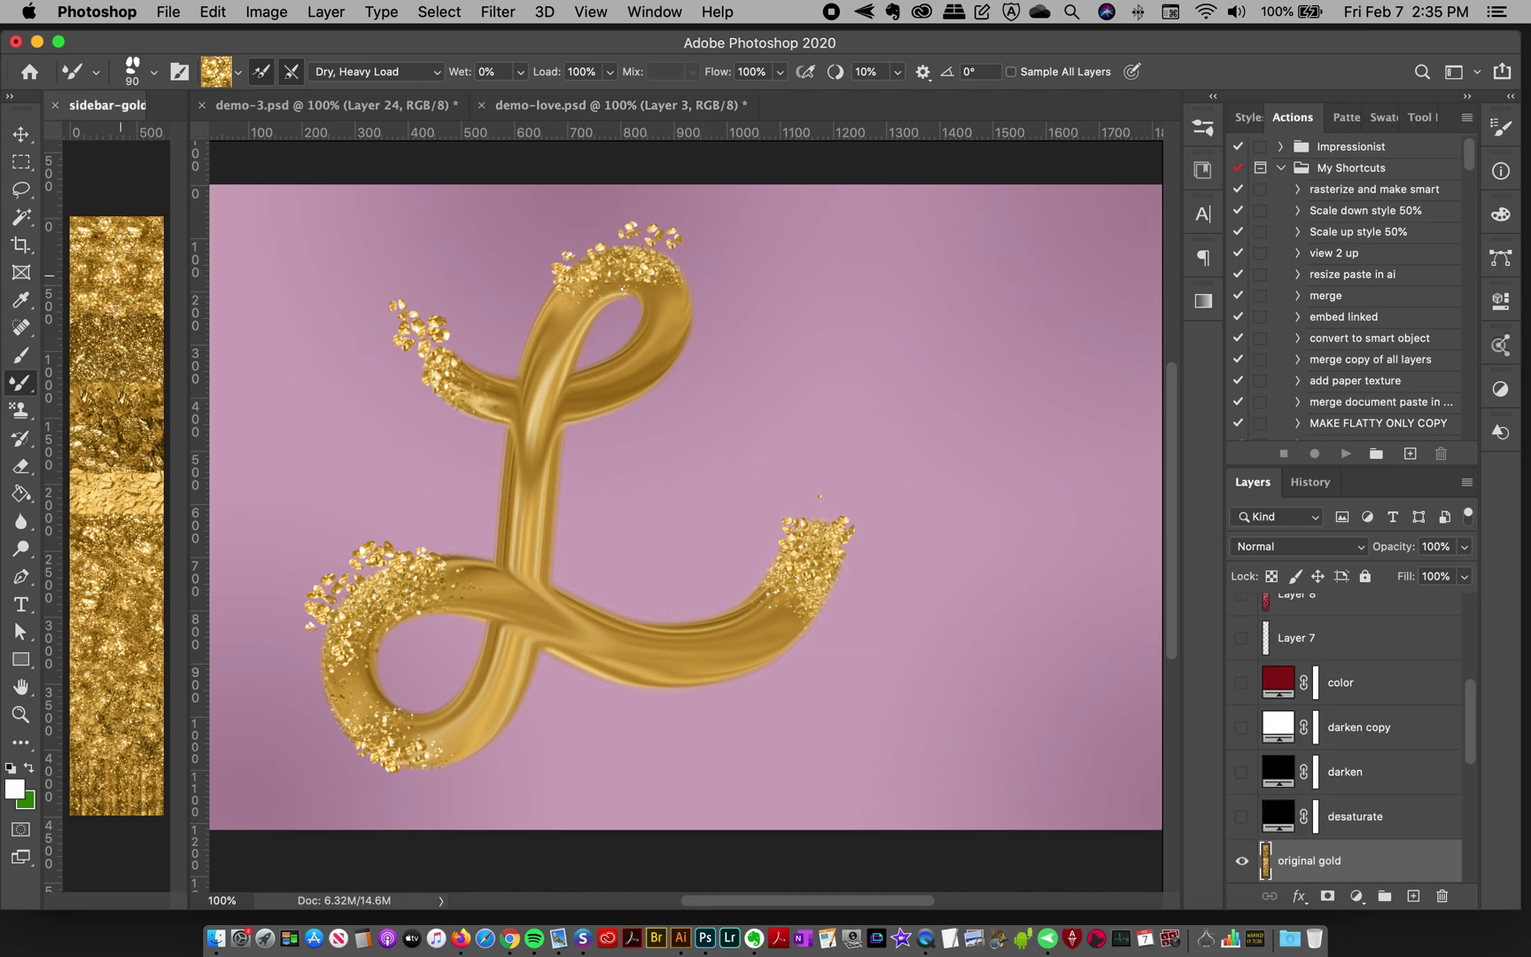
left_click(336, 105)
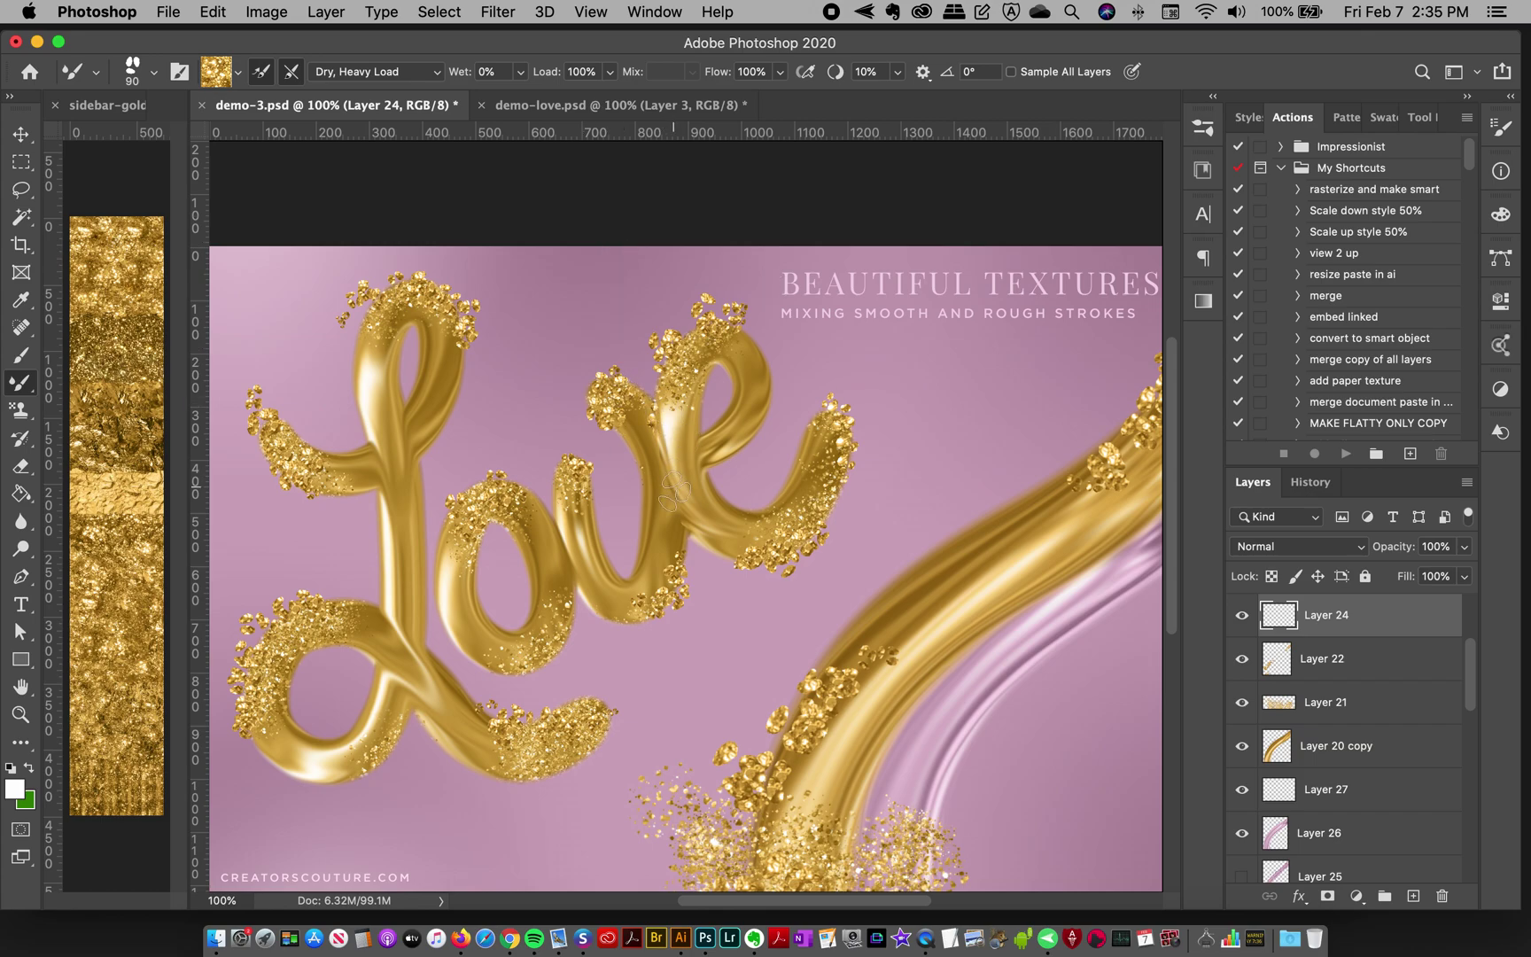
left_click(614, 114)
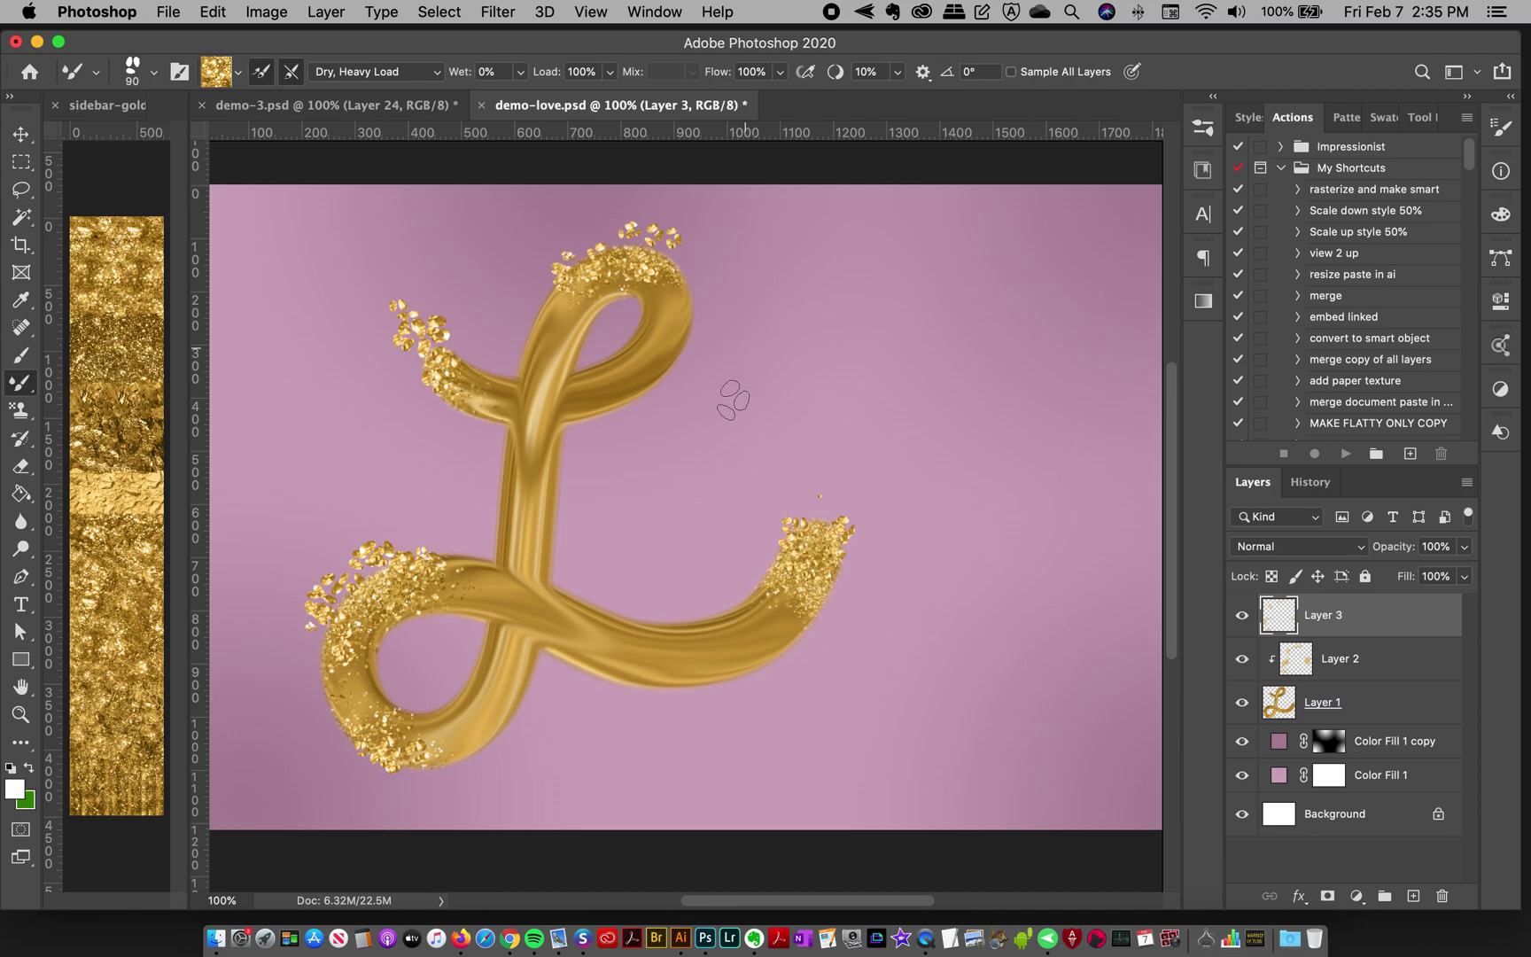
left_click(364, 105)
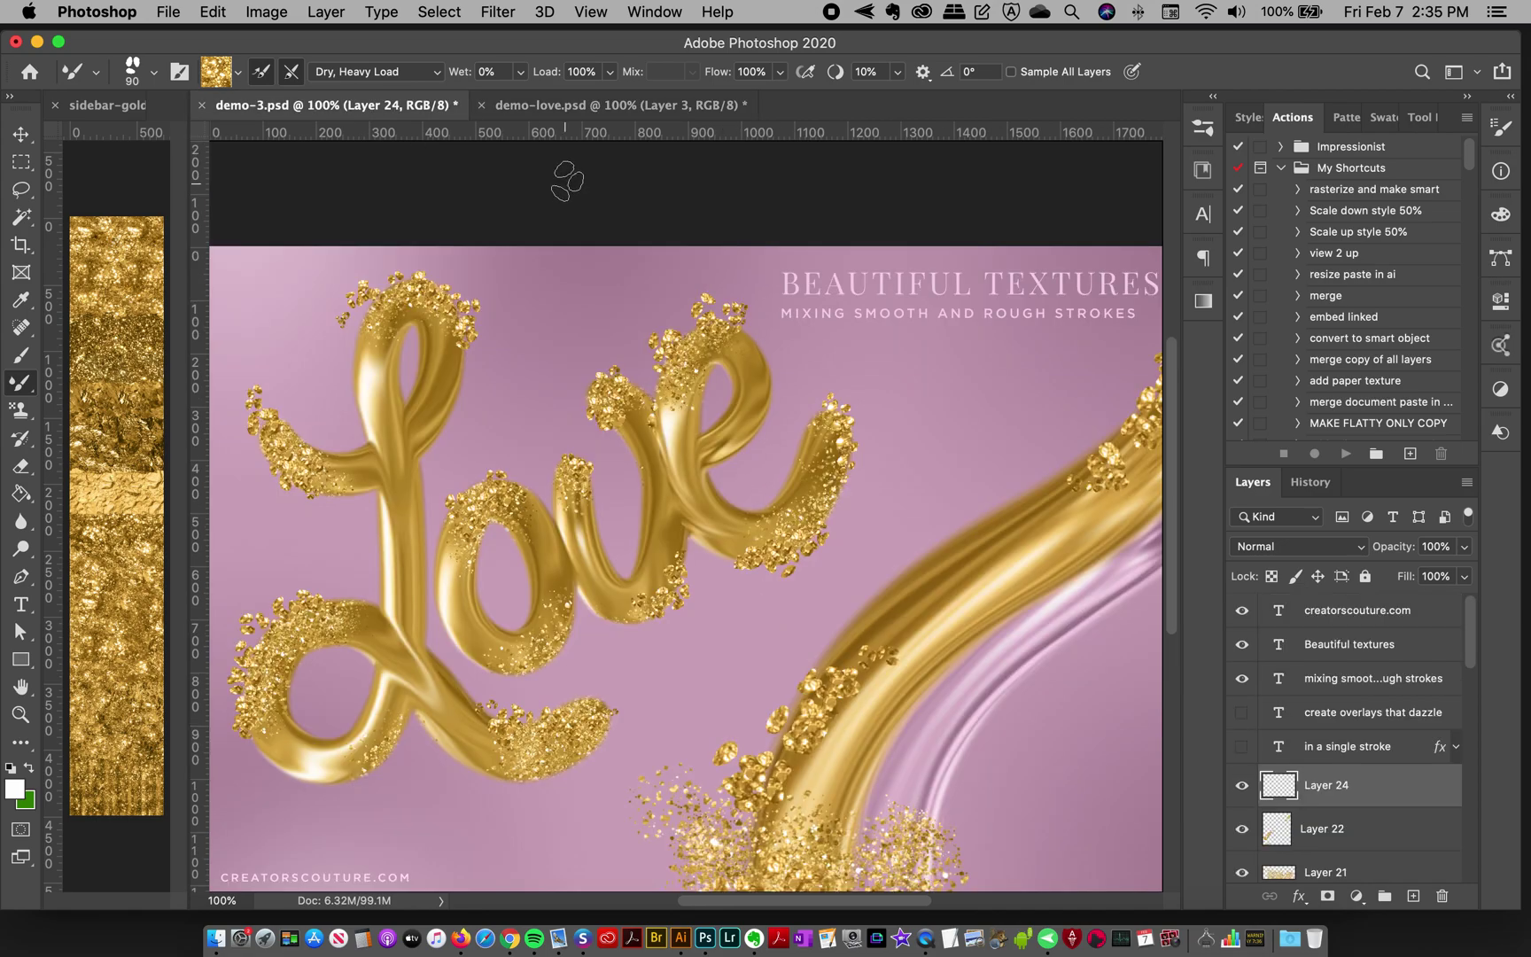